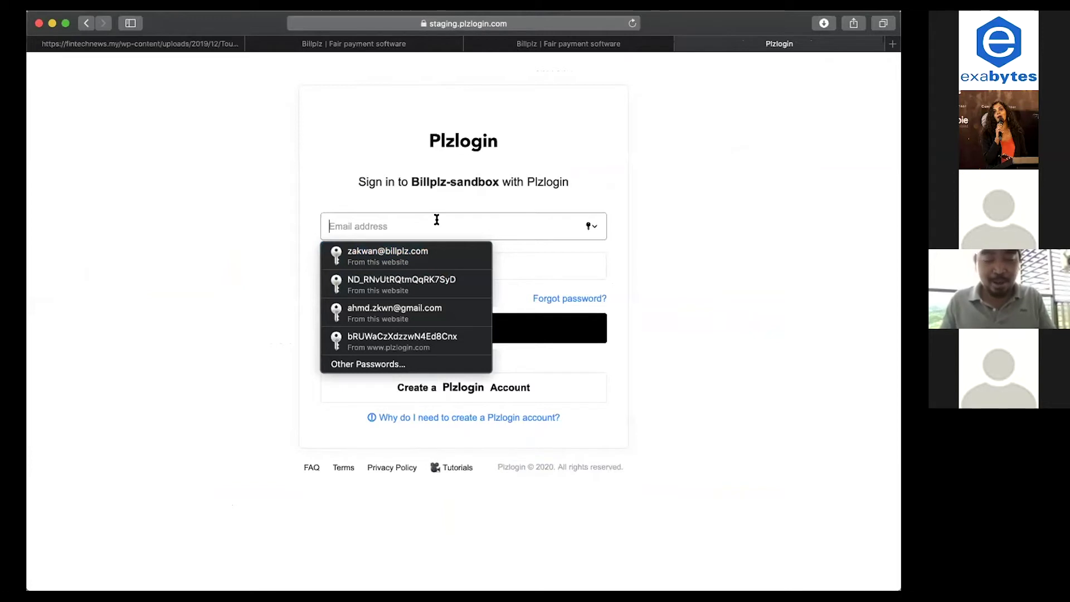
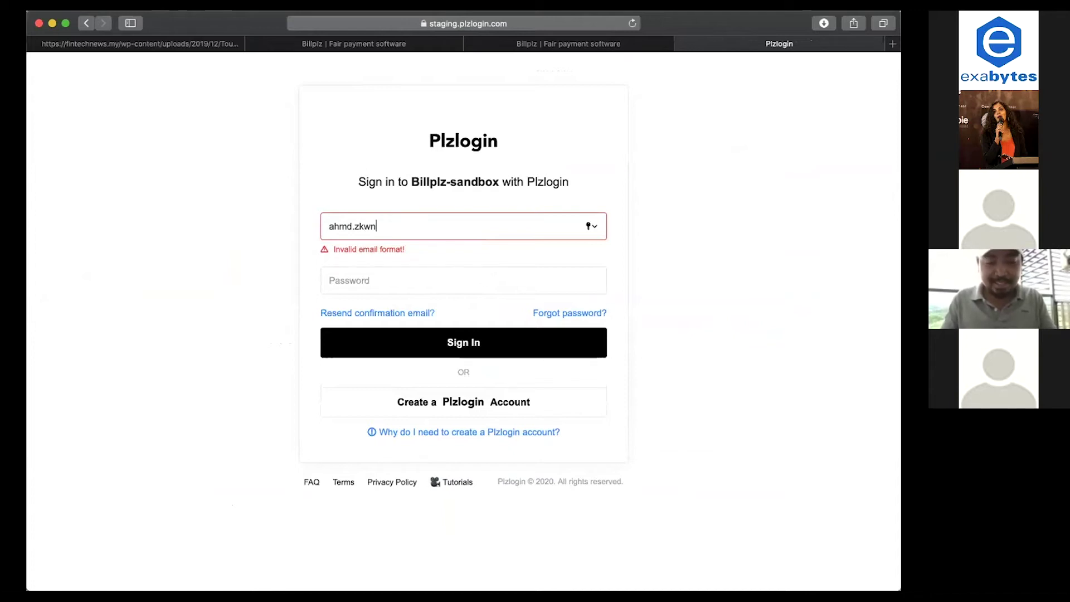
Sign in to Plzlogin with the account e-mail and password, re-entering the password after a failed attempt.
{"action": "left_click", "coordinate": [393, 267]}
{"action": "type", "text": "••••••••••"}
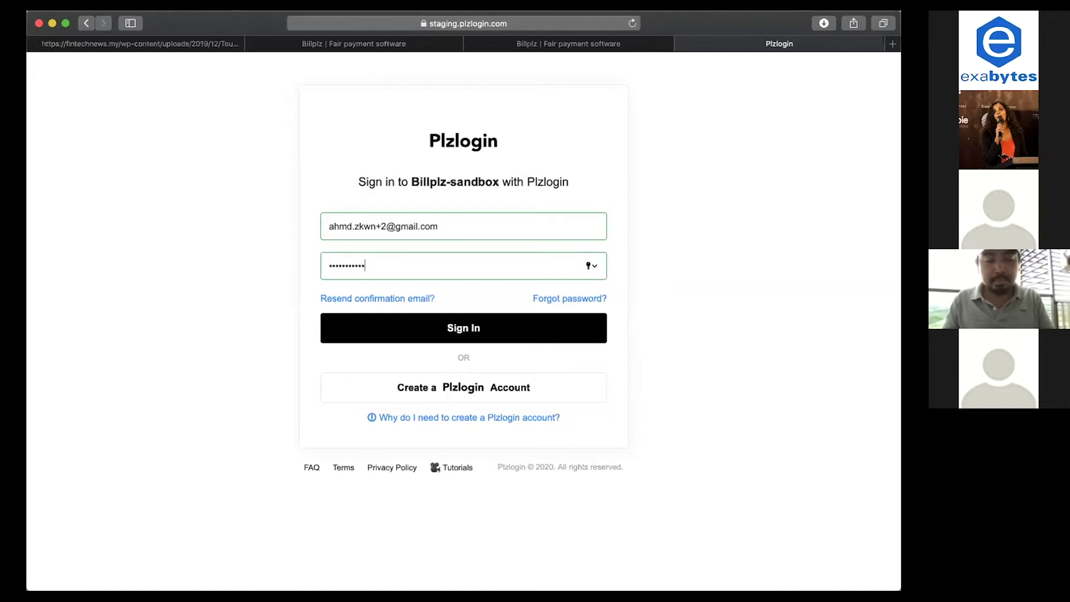
{"action": "key", "text": "Return"}
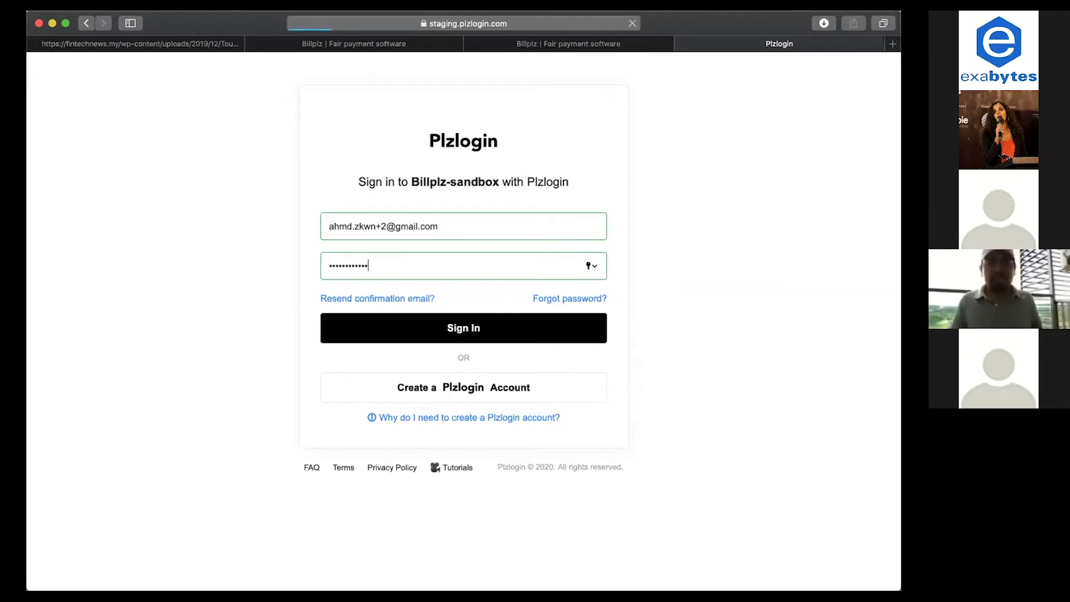
{"action": "left_click", "coordinate": [388, 292]}
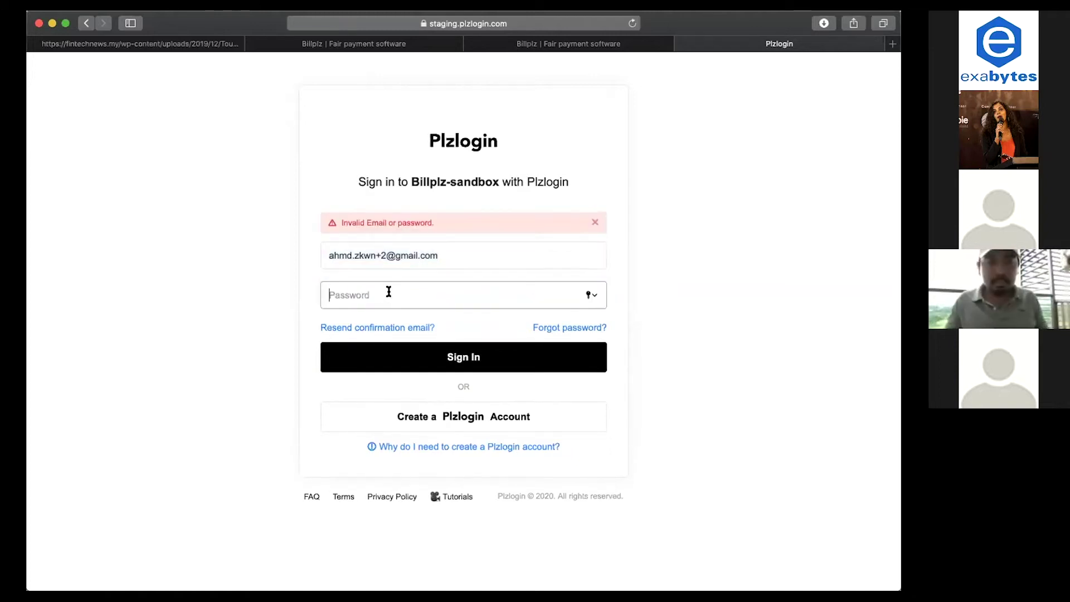
{"action": "type", "text": "•••"}
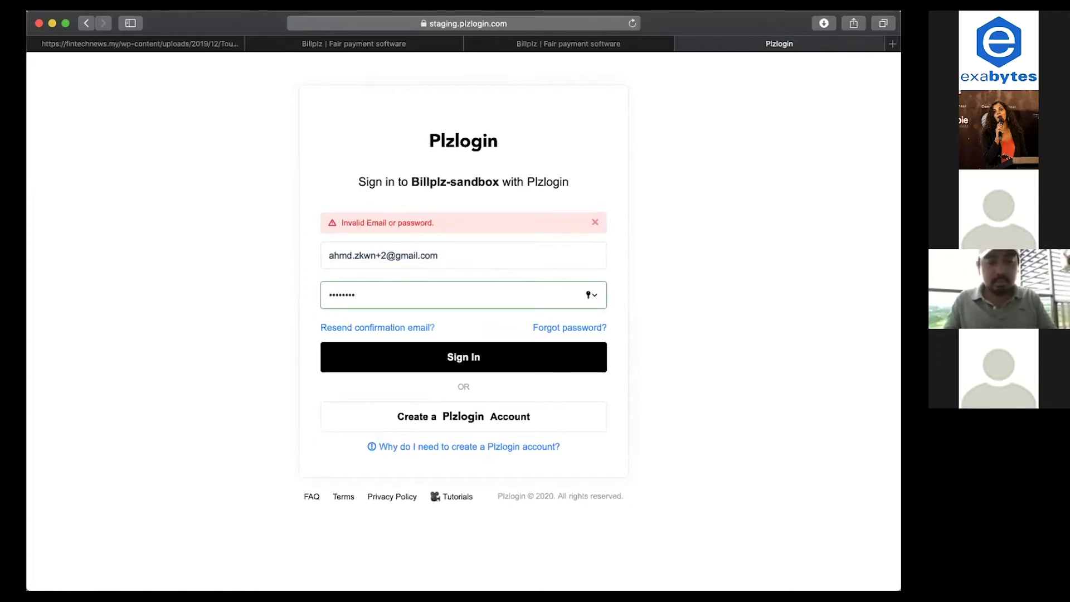
{"action": "key", "text": "Return"}
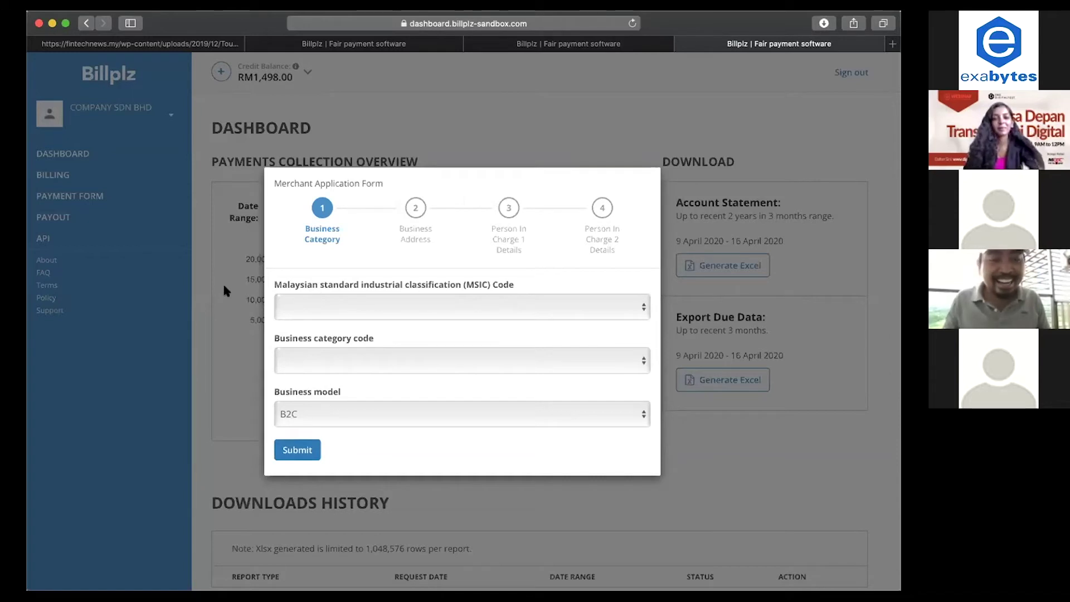
Submit the business category step with MSIC 1111 Growing of Maize, category 0003 Telecommunication and B2C.
{"action": "left_click", "coordinate": [460, 308]}
{"action": "left_click", "coordinate": [460, 320]}
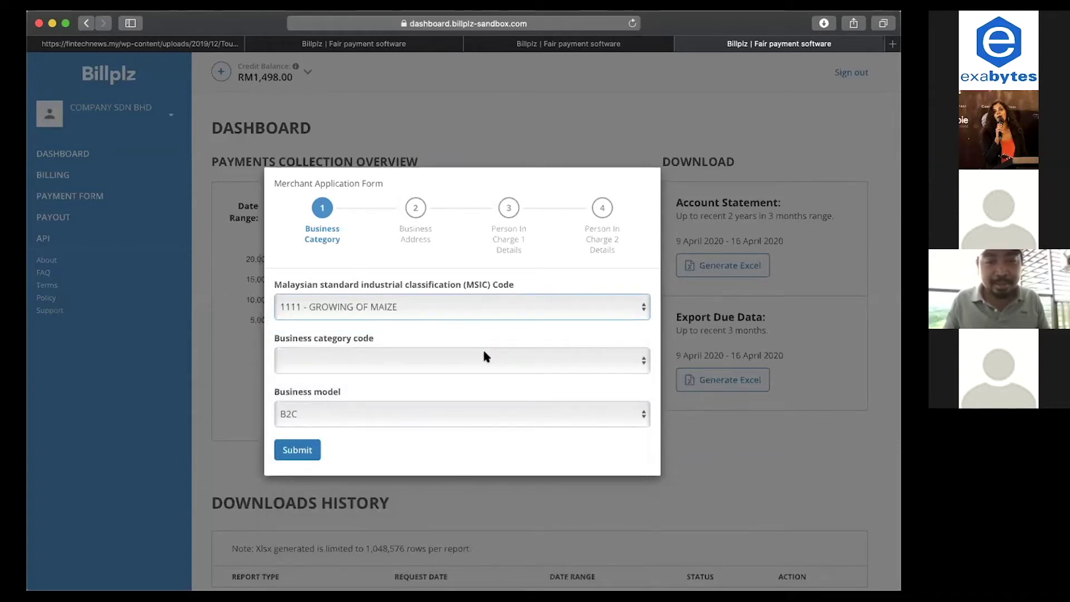
{"action": "left_click", "coordinate": [481, 360]}
{"action": "left_click", "coordinate": [504, 400]}
{"action": "left_click", "coordinate": [503, 412]}
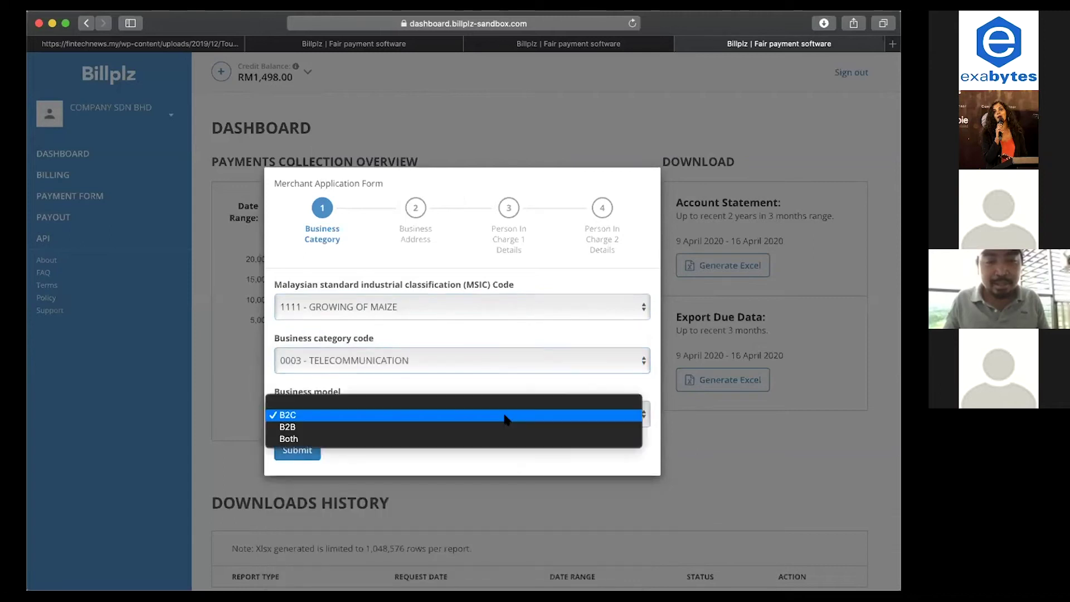
{"action": "left_click", "coordinate": [485, 415]}
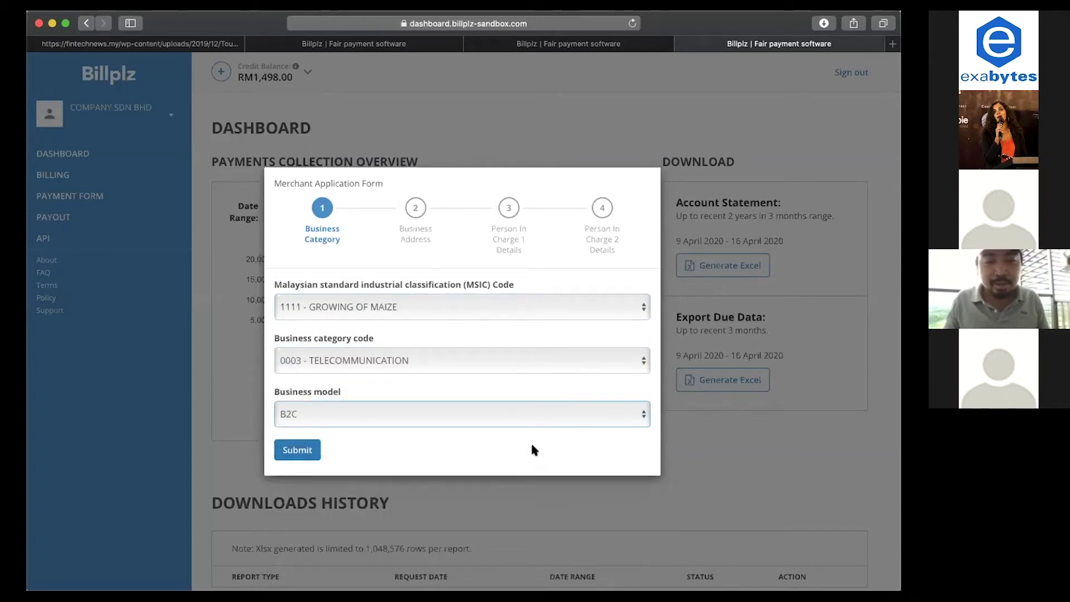
{"action": "left_click", "coordinate": [309, 450]}
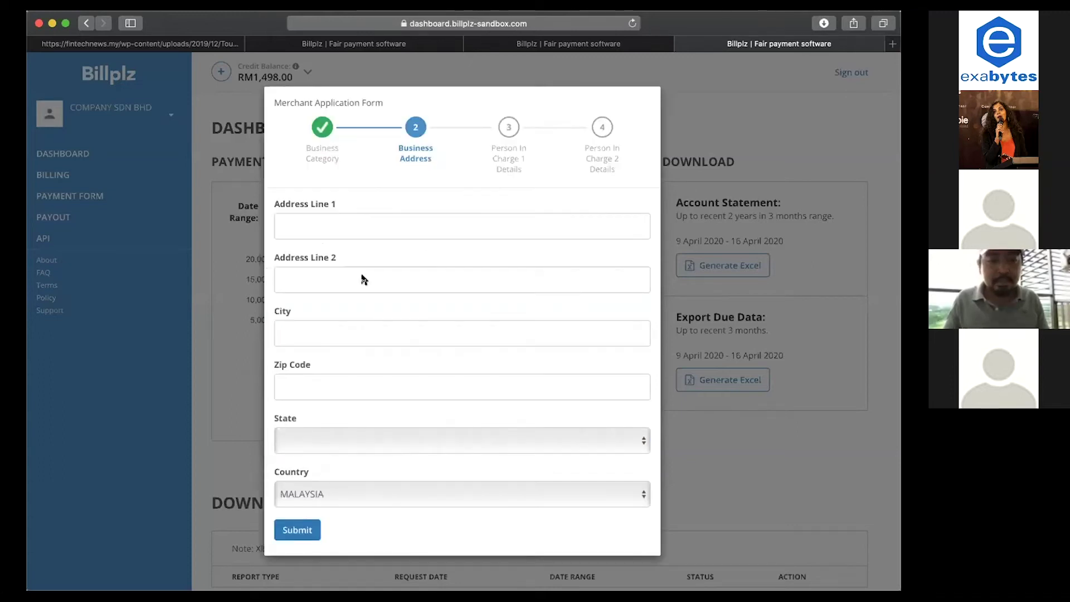
Submit the business address with placeholder address lines and city, zip code 47000 and state JOHOR.
{"action": "left_click", "coordinate": [341, 227]}
{"action": "type", "text": "jajjaja"}
{"action": "left_click", "coordinate": [337, 282]}
{"action": "type", "text": "jajajja"}
{"action": "left_click", "coordinate": [327, 325]}
{"action": "type", "text": "jajajja"}
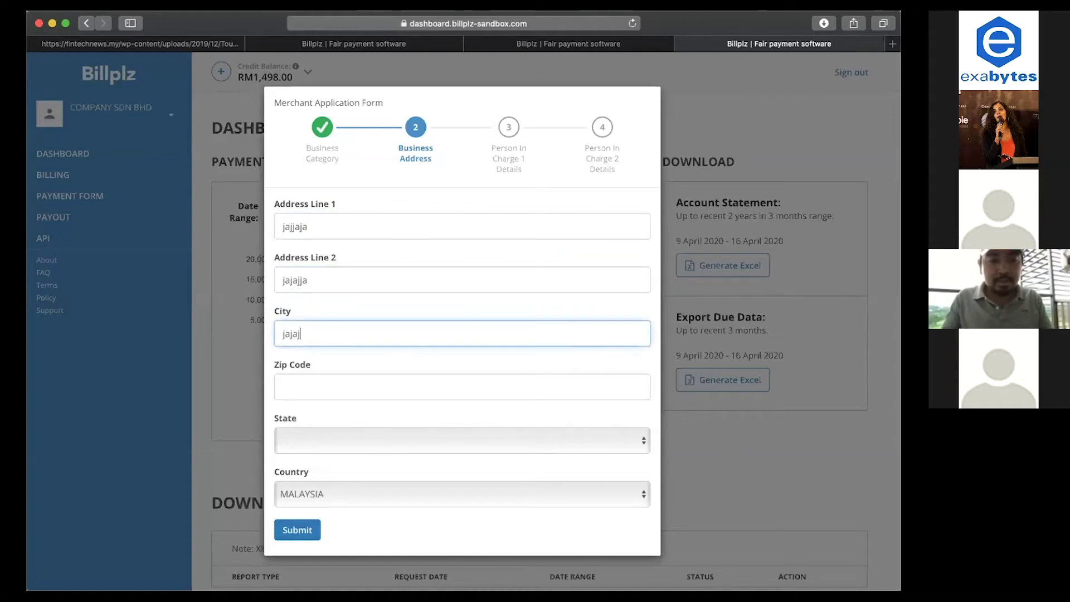
{"action": "left_click", "coordinate": [324, 382]}
{"action": "type", "text": "47000"}
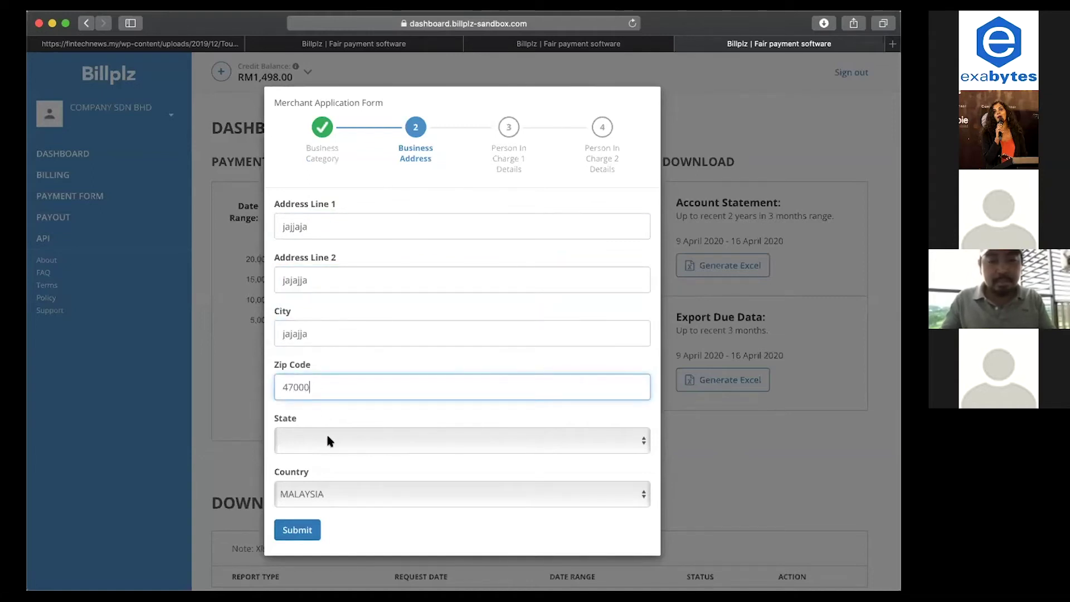
{"action": "left_click", "coordinate": [328, 440]}
{"action": "left_click", "coordinate": [334, 452]}
{"action": "left_click", "coordinate": [302, 528]}
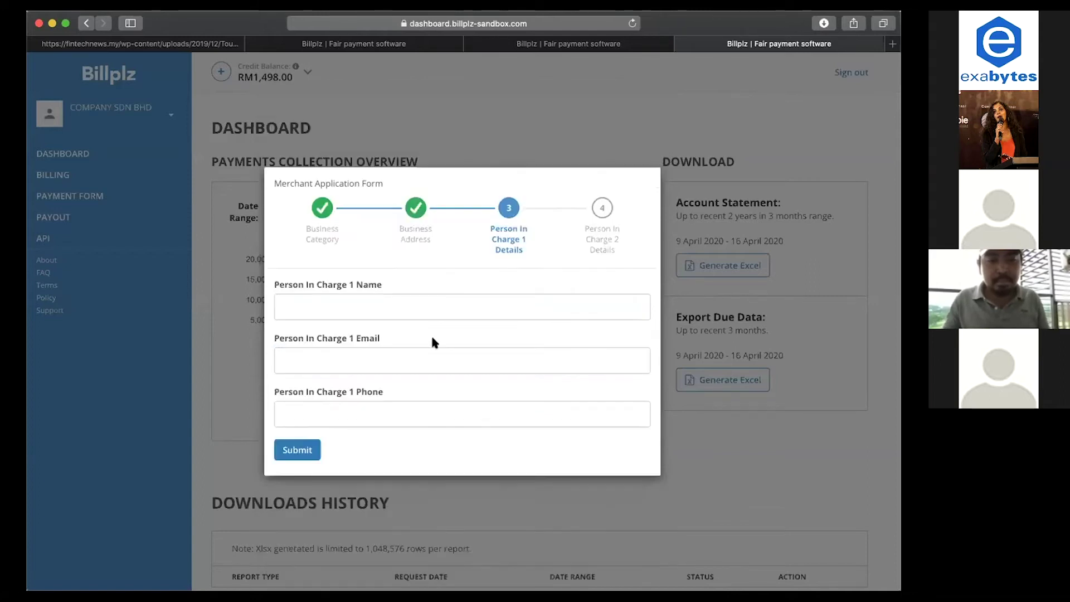
Submit the first person in charge's name, e-mail and phone, correcting the invalid e-mail and phone.
{"action": "left_click", "coordinate": [398, 305]}
{"action": "type", "text": "ahahha"}
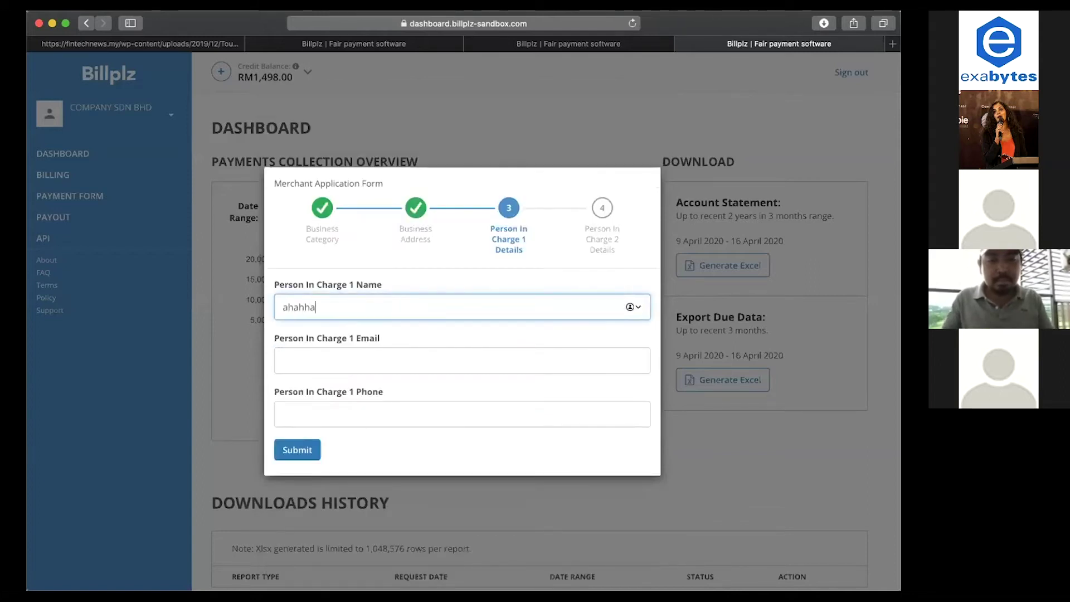
{"action": "left_click", "coordinate": [378, 361]}
{"action": "type", "text": "uauauau"}
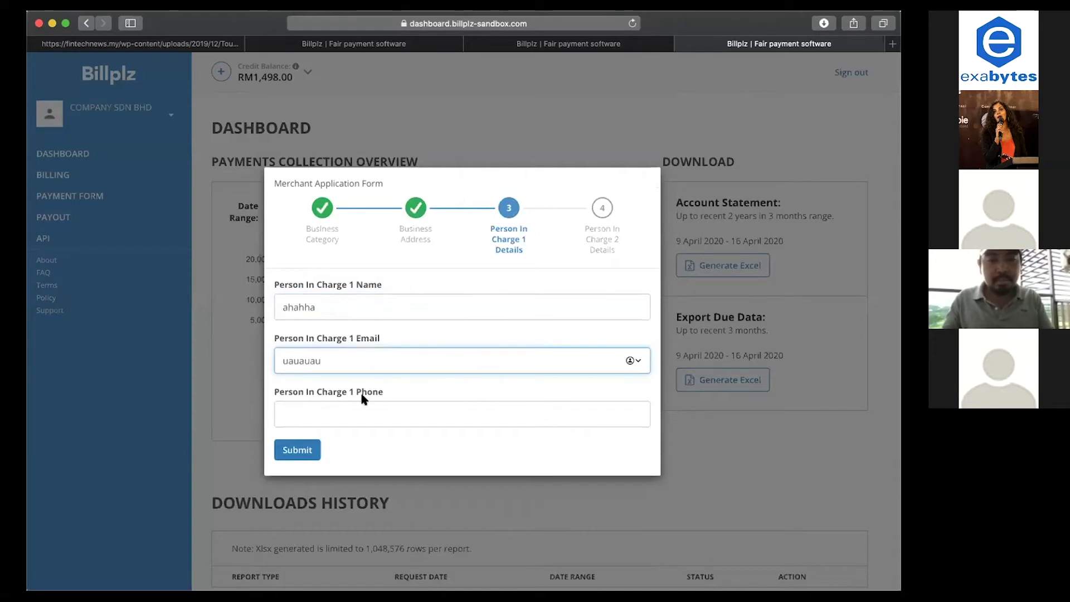
{"action": "left_click", "coordinate": [363, 399]}
{"action": "type", "text": "jajaja"}
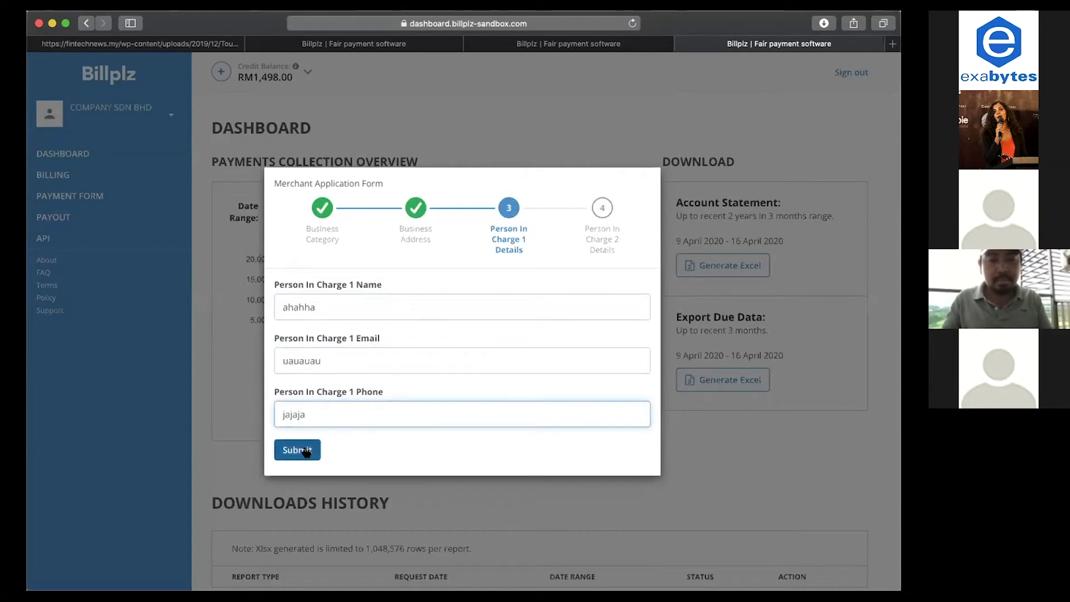
{"action": "left_click", "coordinate": [306, 452]}
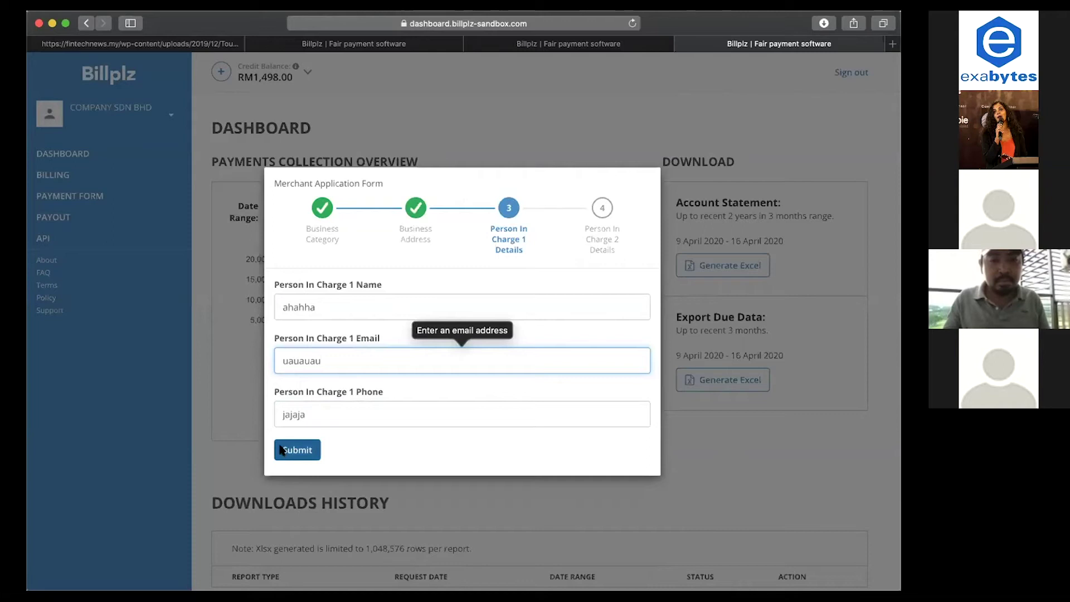
{"action": "type", "text": "@gmail.com"}
{"action": "left_click", "coordinate": [297, 449]}
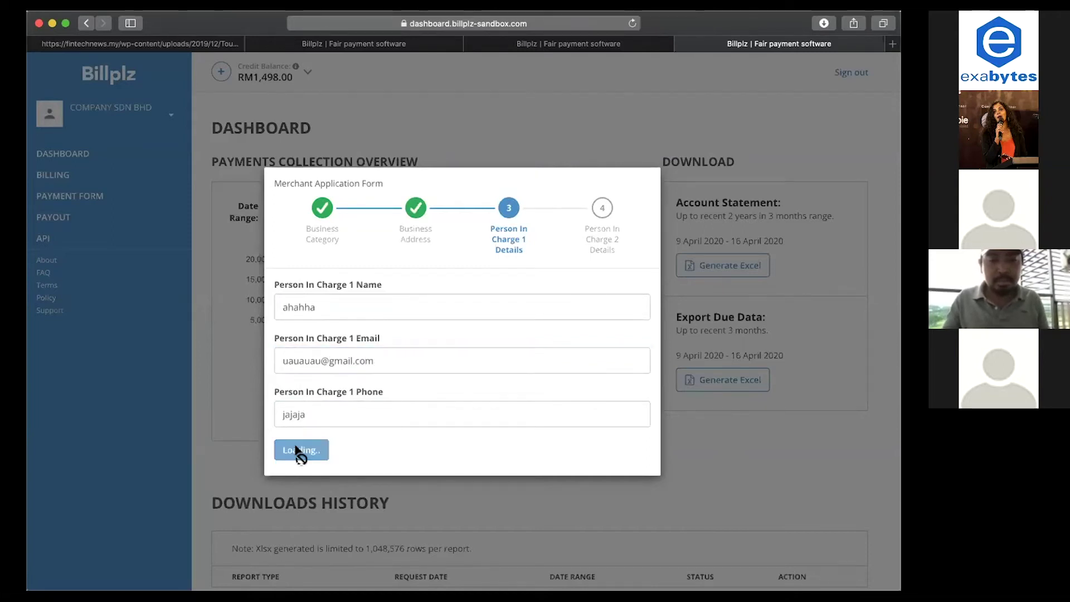
{"action": "left_click", "coordinate": [303, 414]}
{"action": "key", "text": "BackSpace"}
{"action": "key", "text": "BackSpace"}
{"action": "key", "text": "BackSpace"}
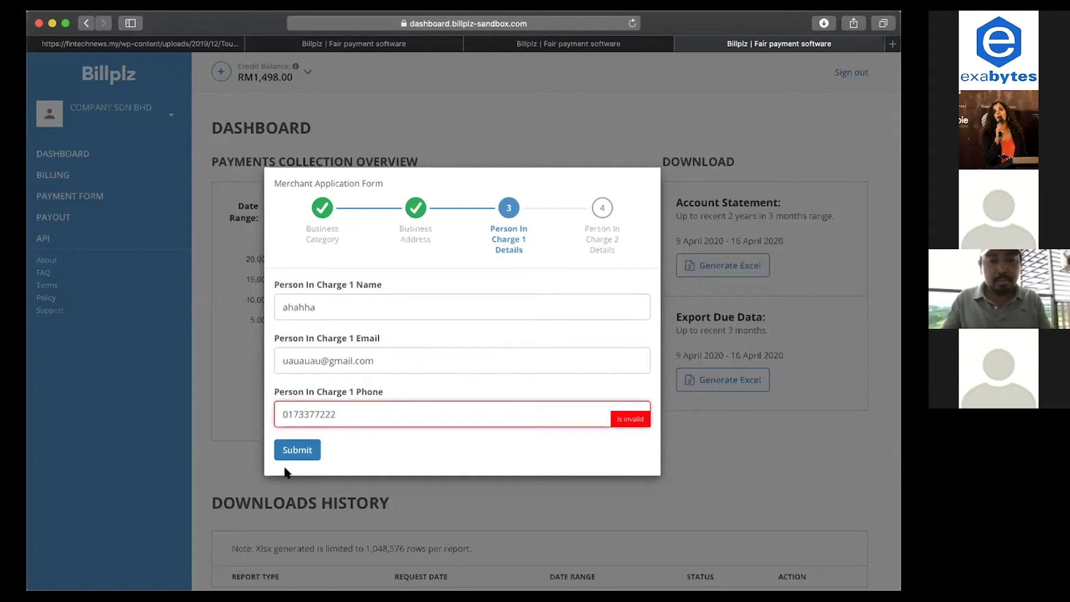
{"action": "left_click", "coordinate": [284, 454]}
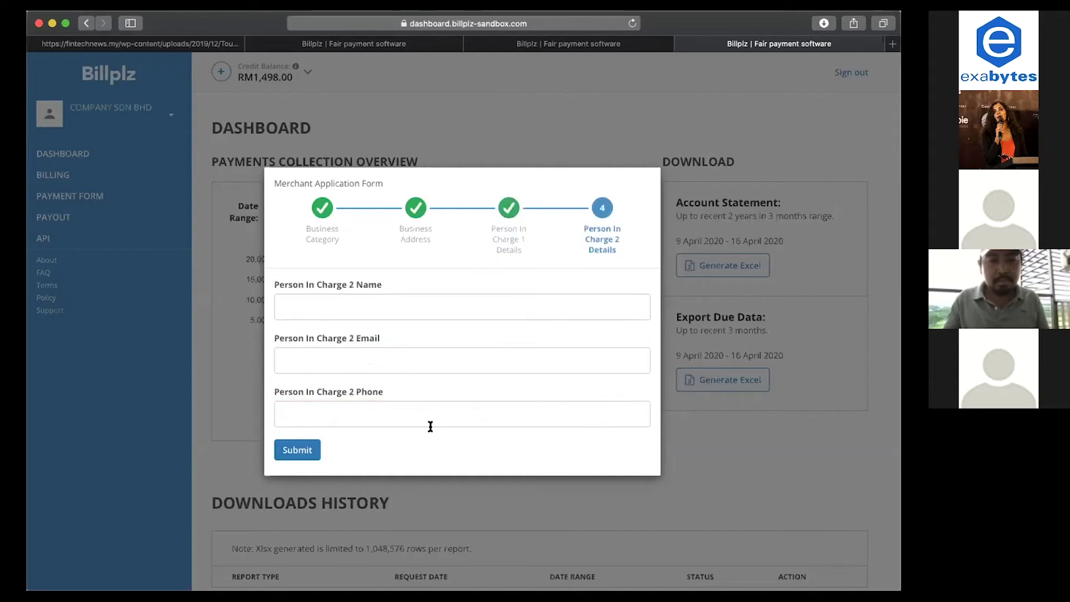
Enter the second person in charge's name and a corrected gmail.com e-mail address.
{"action": "left_click", "coordinate": [351, 305]}
{"action": "type", "text": "jajajaja"}
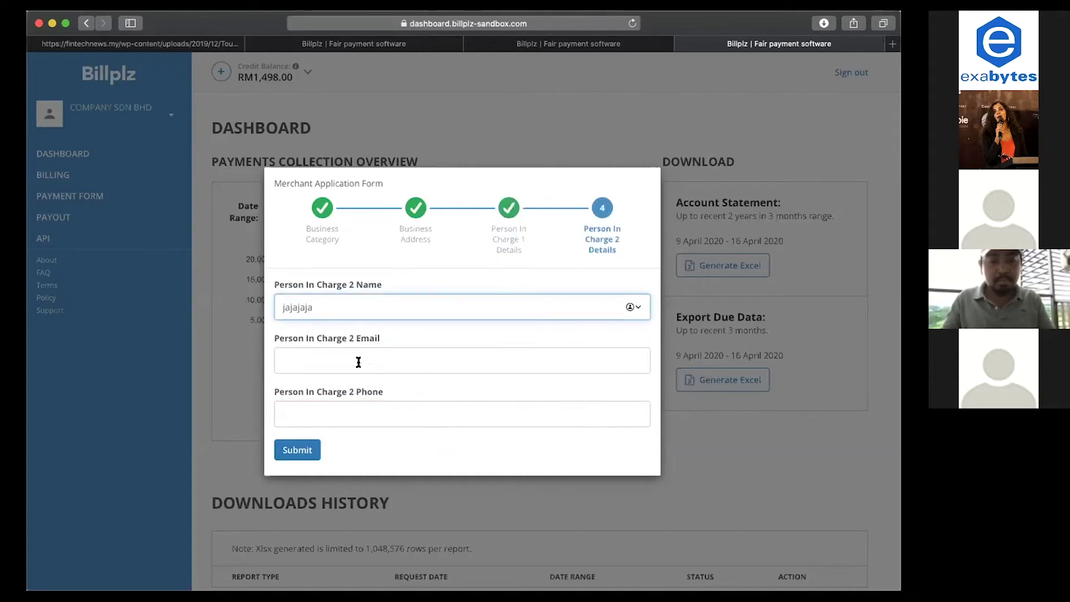
{"action": "left_click", "coordinate": [358, 362]}
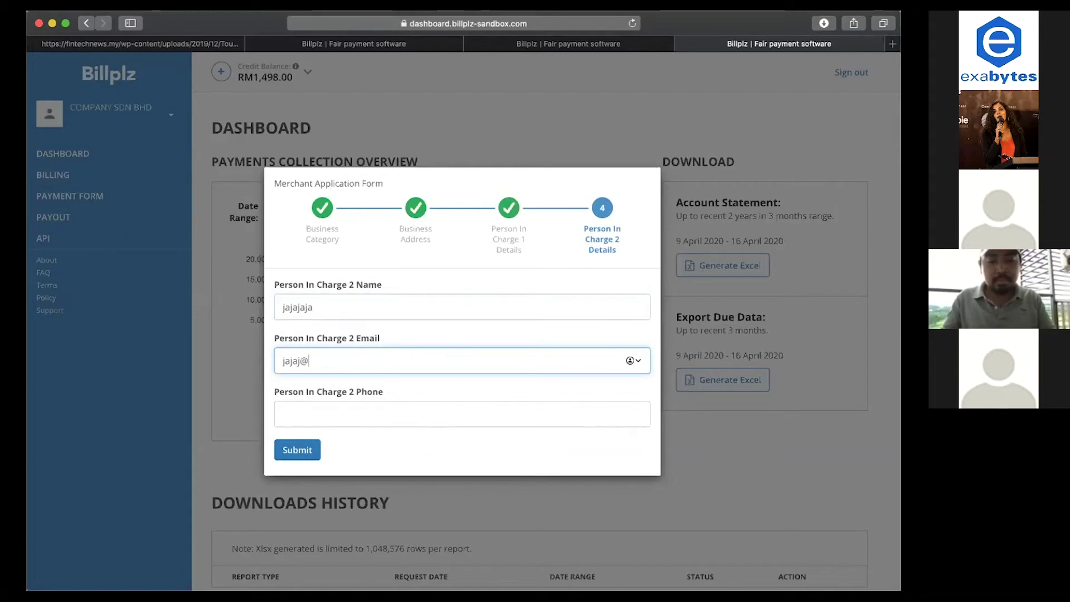
{"action": "key", "text": "BackSpace"}
{"action": "key", "text": "BackSpace"}
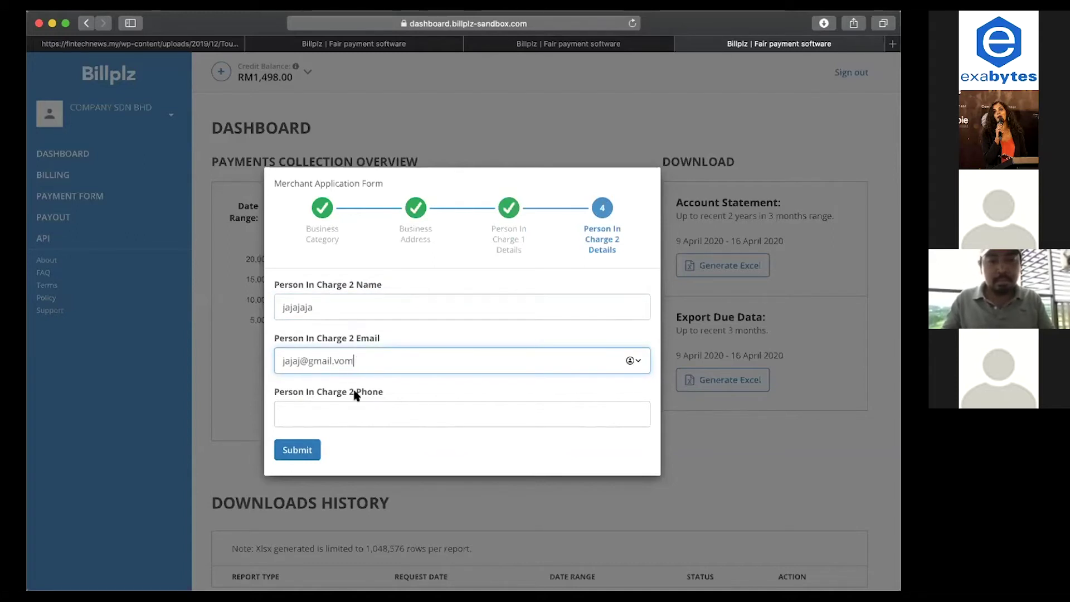
{"action": "key", "text": "BackSpace"}
{"action": "left_click", "coordinate": [312, 415]}
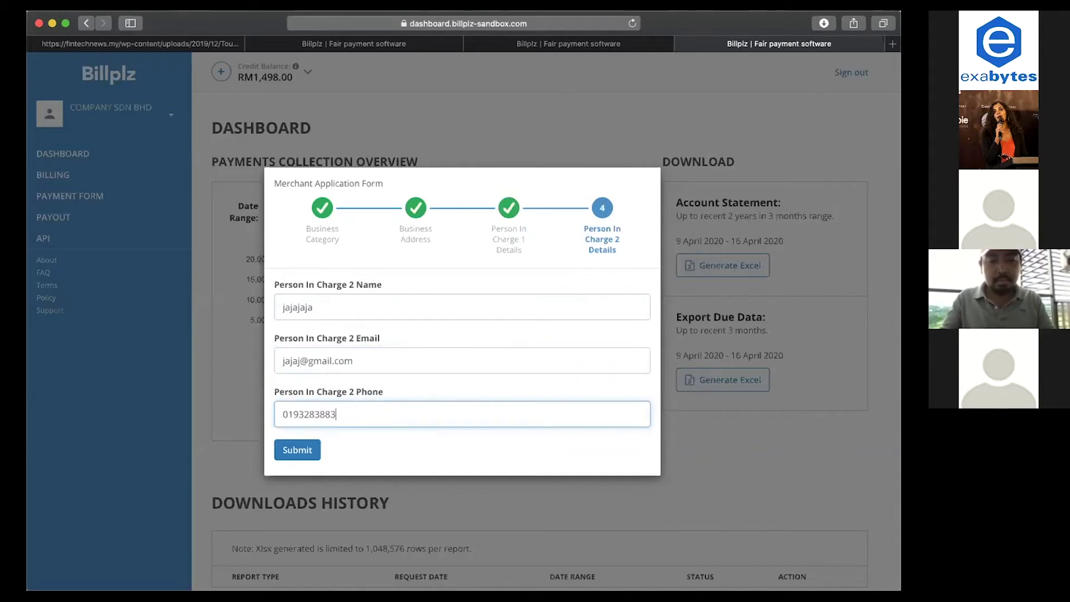
Enter the second person's phone number and submit the merchant application, then scroll the dashboard.
{"action": "left_click", "coordinate": [289, 453]}
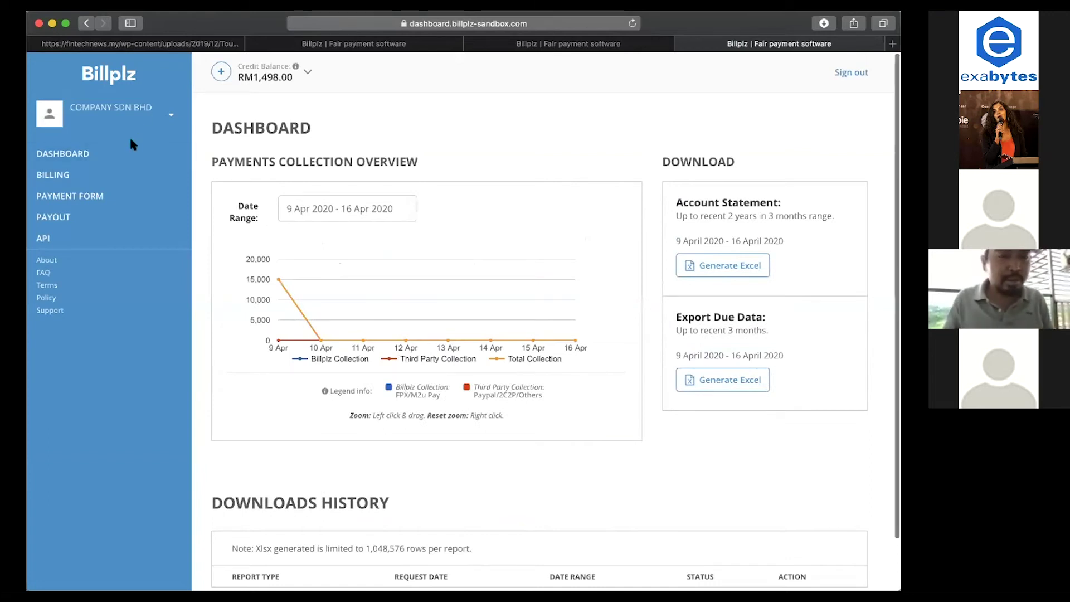
{"action": "scroll", "coordinate": [130, 144], "scroll_direction": "down", "scroll_amount": 1}
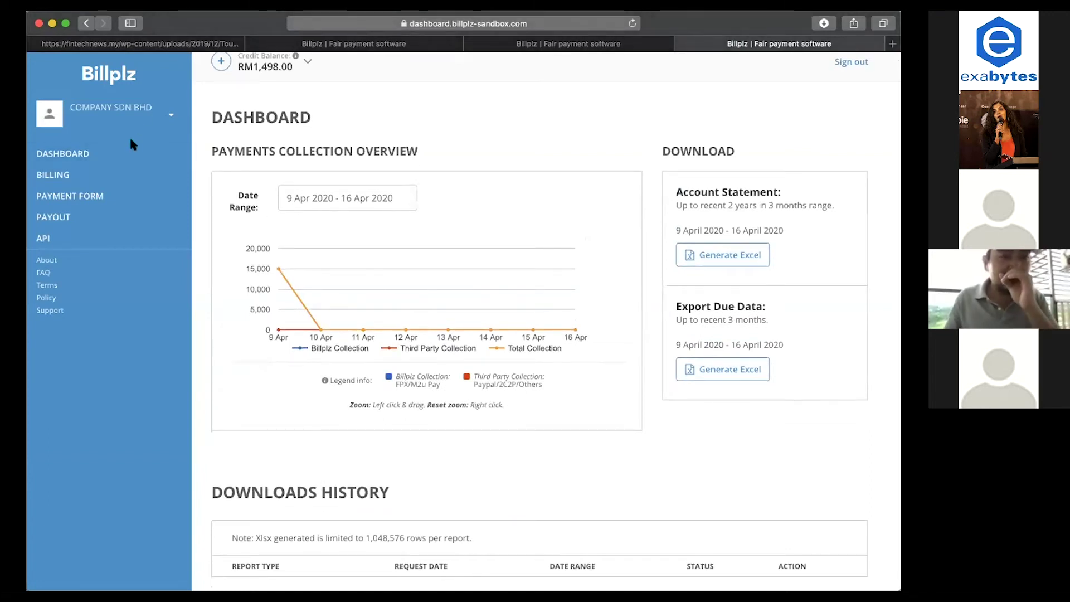
{"action": "scroll", "coordinate": [130, 141], "scroll_direction": "down", "scroll_amount": 1}
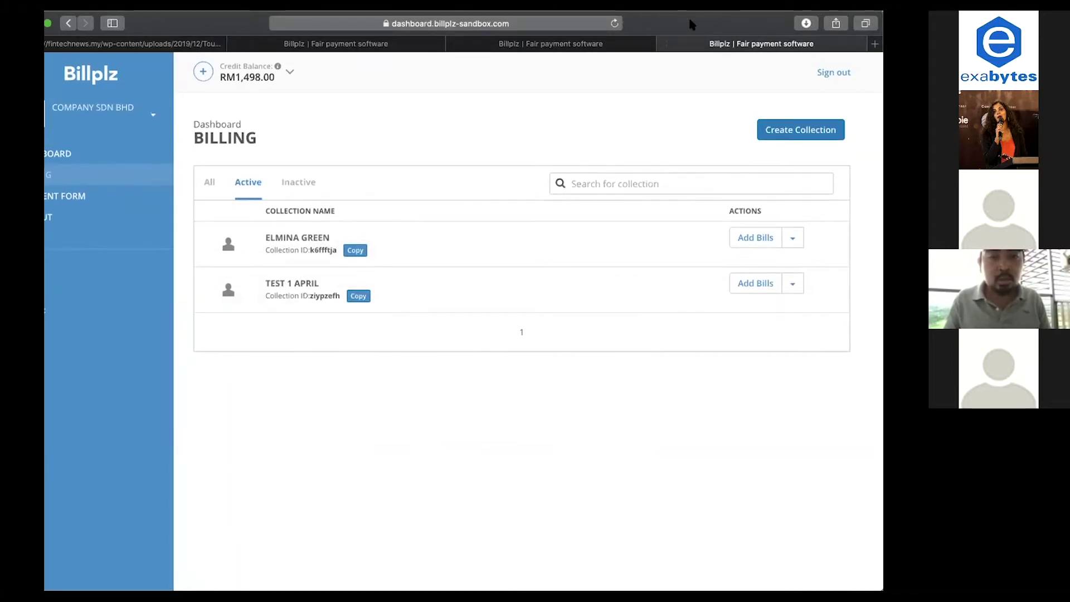
Create a new collection titled 'Kedai 1', ticking the reload-credit acknowledgement.
{"action": "left_click", "coordinate": [771, 131]}
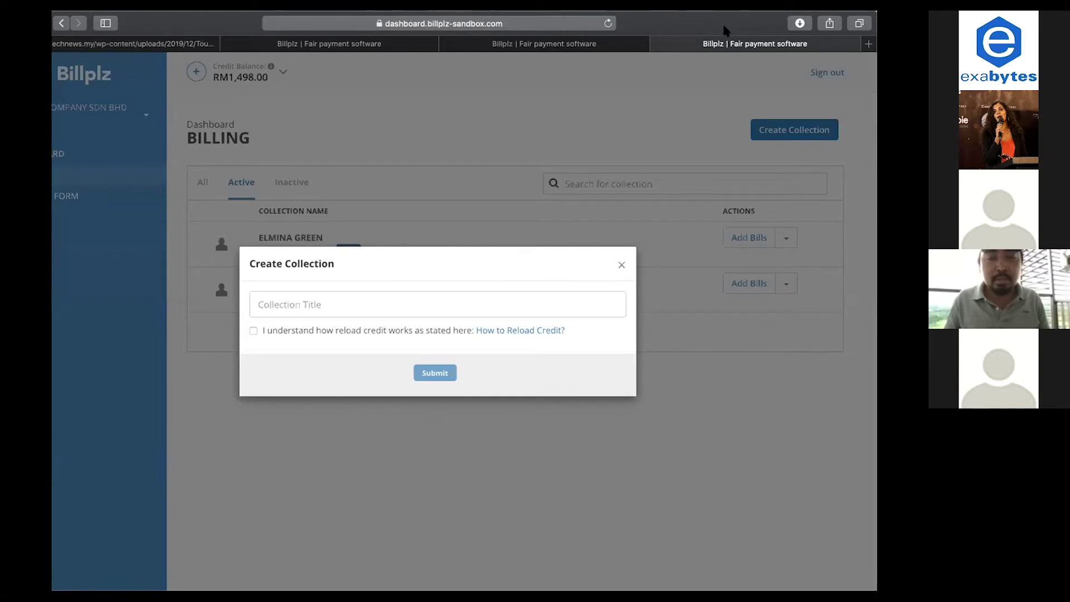
{"action": "left_click", "coordinate": [507, 305]}
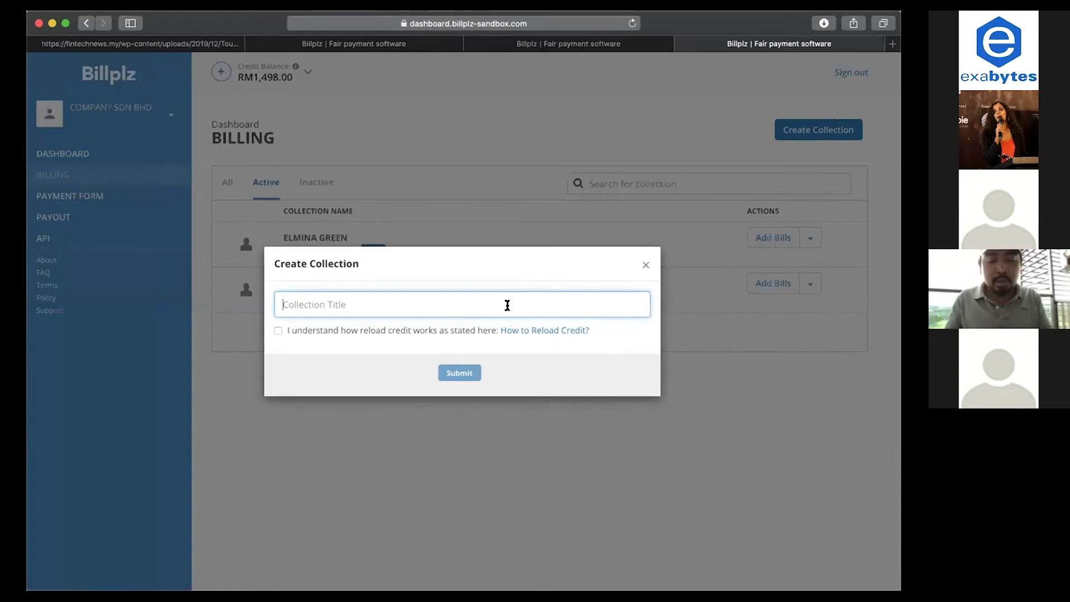
{"action": "type", "text": "Kedah 1"}
{"action": "key", "text": "BackSpace"}
{"action": "key", "text": "BackSpace"}
{"action": "key", "text": "BackSpace"}
{"action": "type", "text": "i 1"}
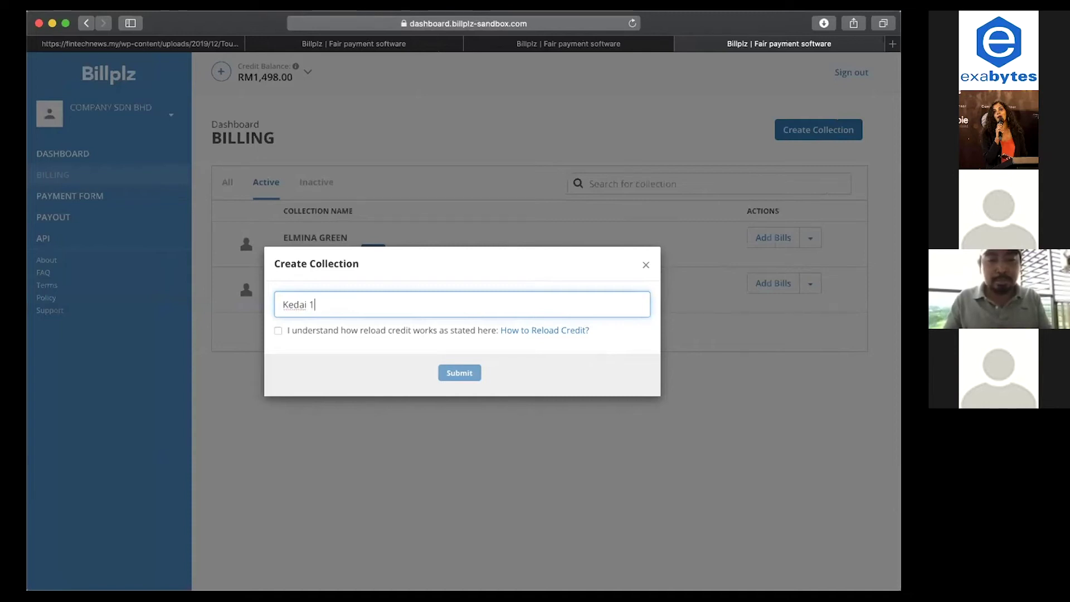
{"action": "left_click", "coordinate": [406, 331]}
{"action": "left_click", "coordinate": [459, 373]}
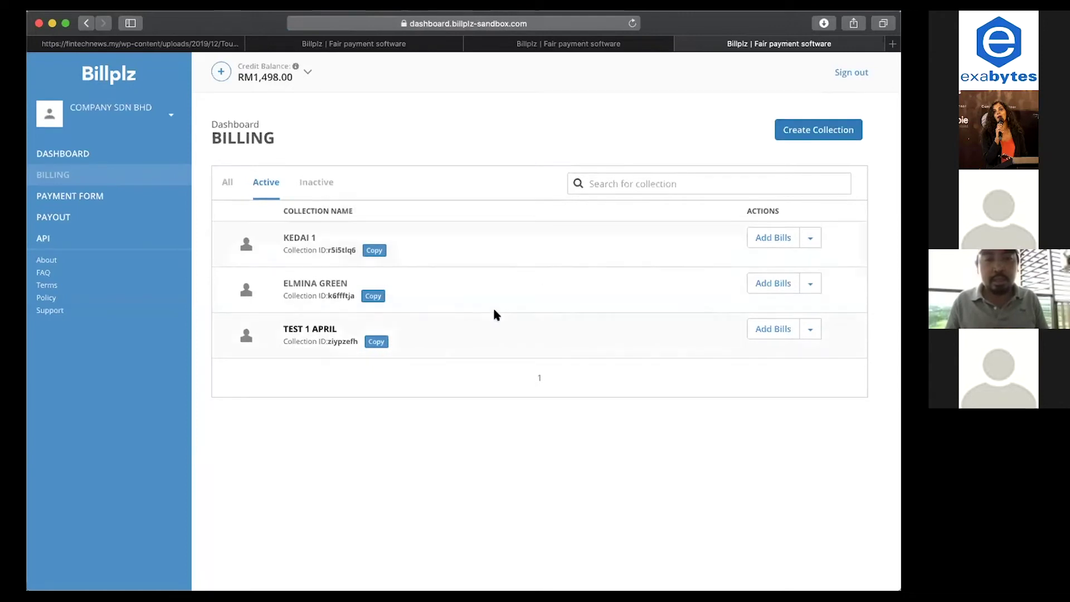
Open KEDAI 1 and bring up the Add bills dialog's single-bill form.
{"action": "left_click", "coordinate": [475, 238]}
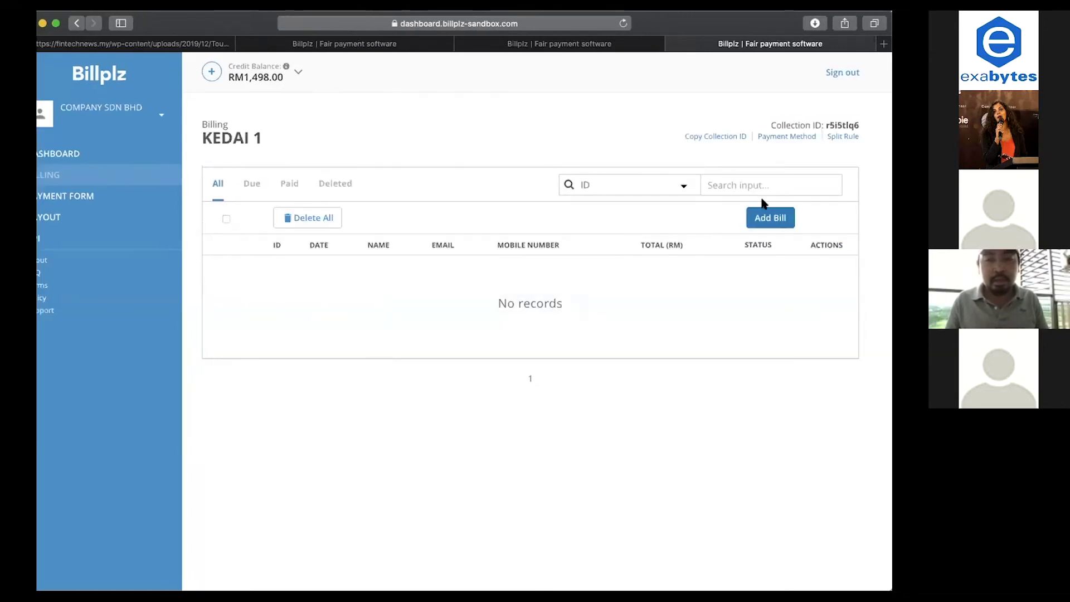
{"action": "left_click", "coordinate": [776, 215]}
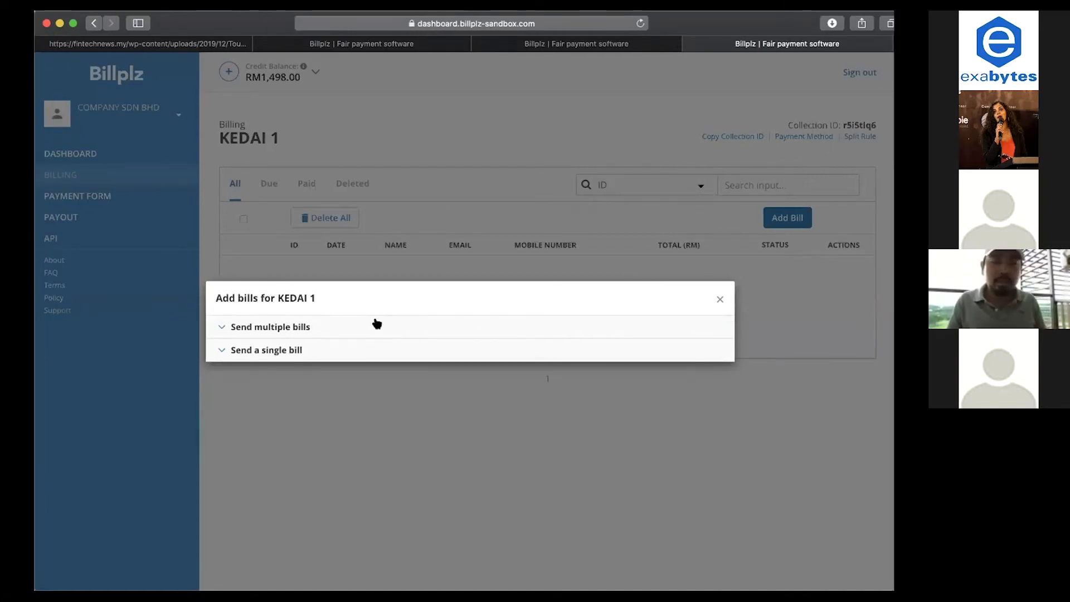
{"action": "left_click", "coordinate": [378, 320]}
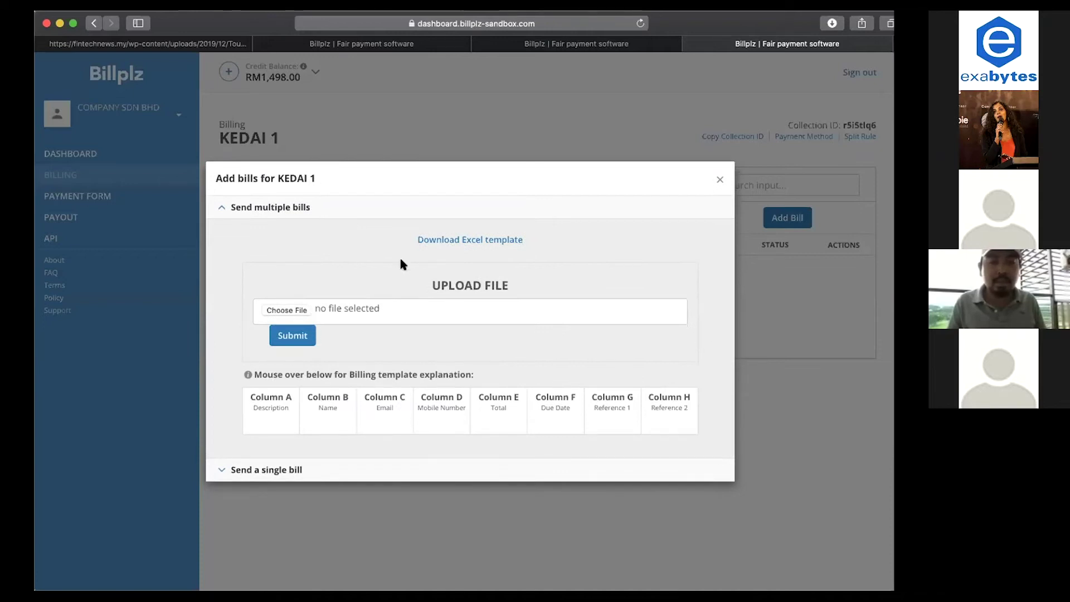
{"action": "left_click", "coordinate": [368, 469]}
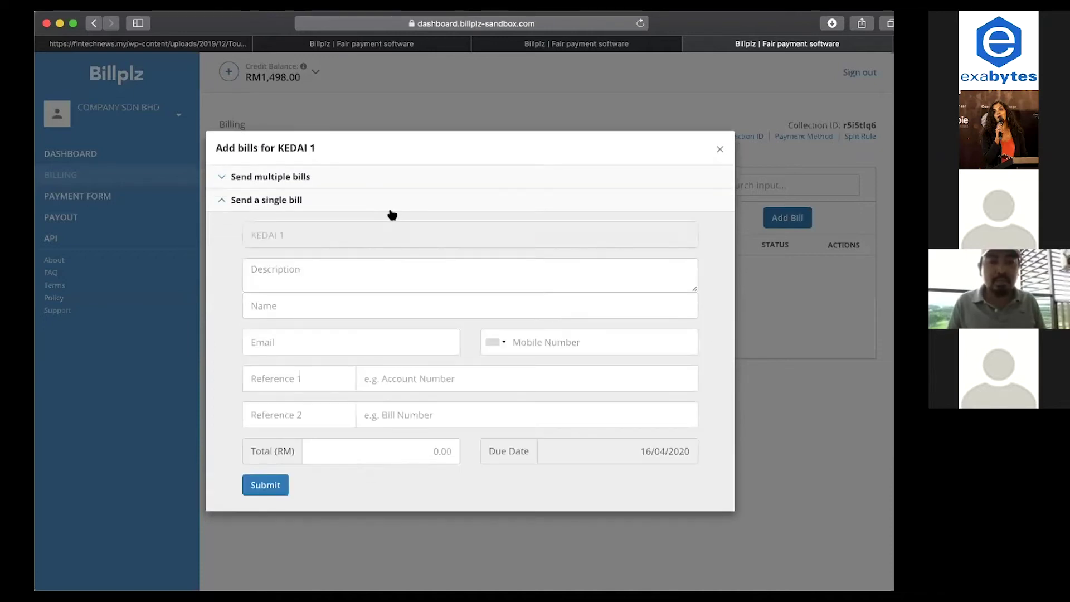
{"action": "left_click", "coordinate": [368, 179]}
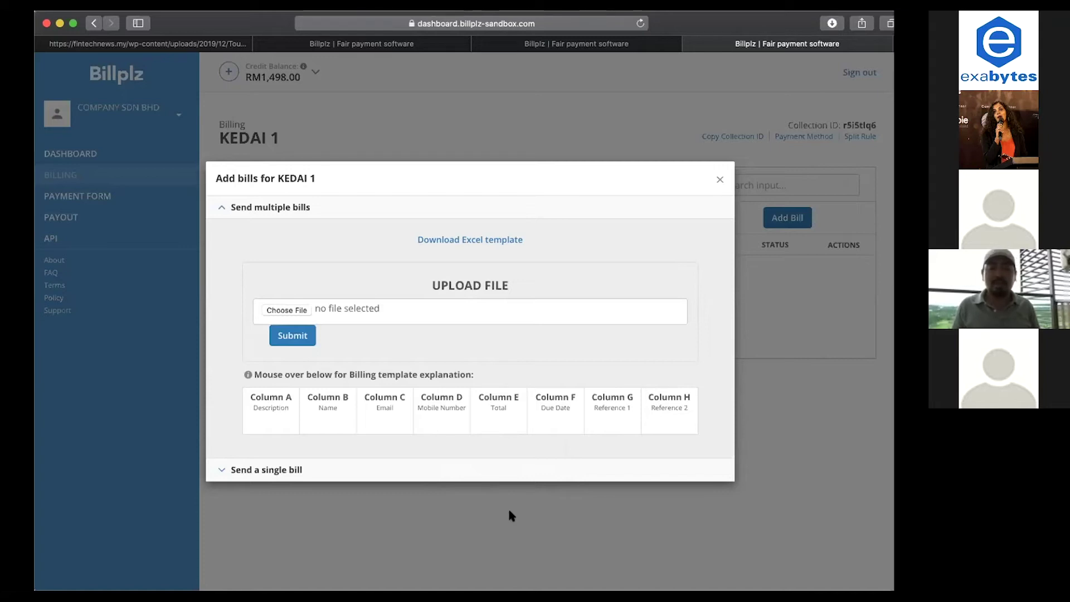
{"action": "left_click", "coordinate": [442, 470]}
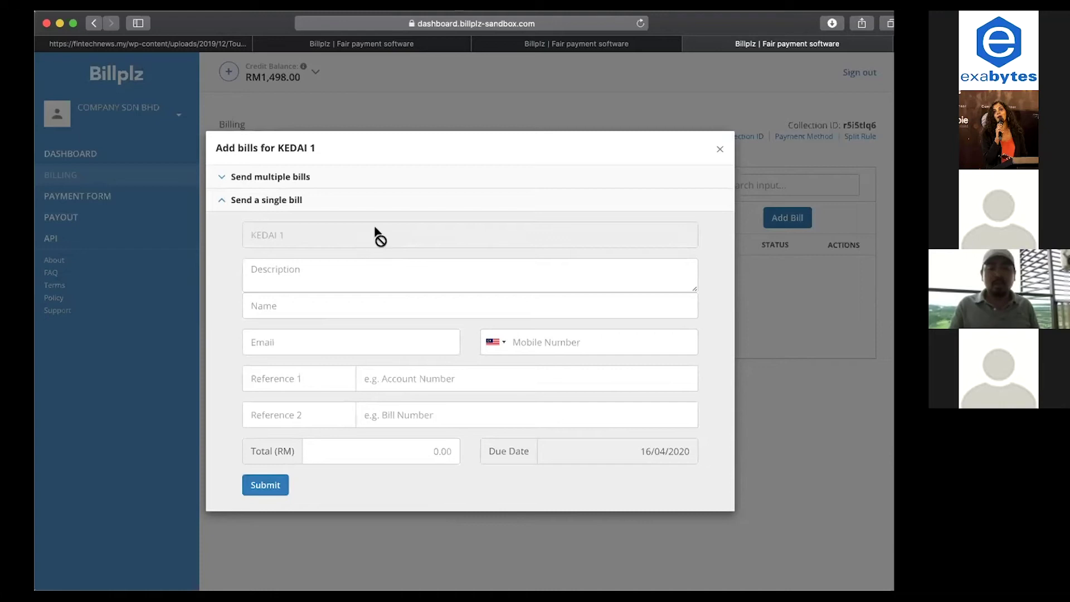
Enter the bill description 'nasi lemak' with the customer's name and e-mail, leaving mobile empty.
{"action": "left_click", "coordinate": [377, 268]}
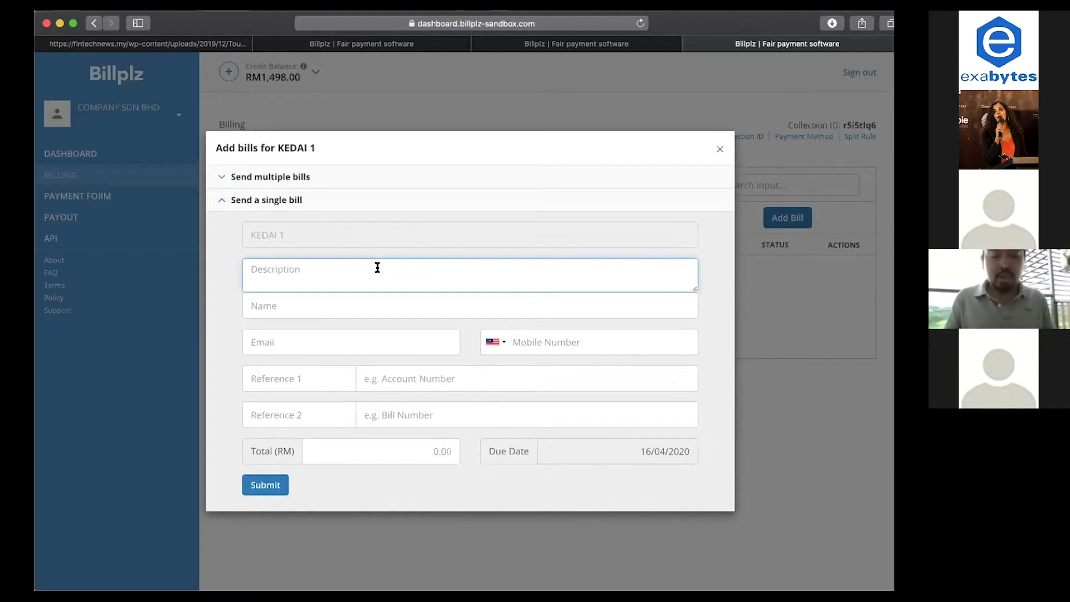
{"action": "type", "text": "nasi lemak"}
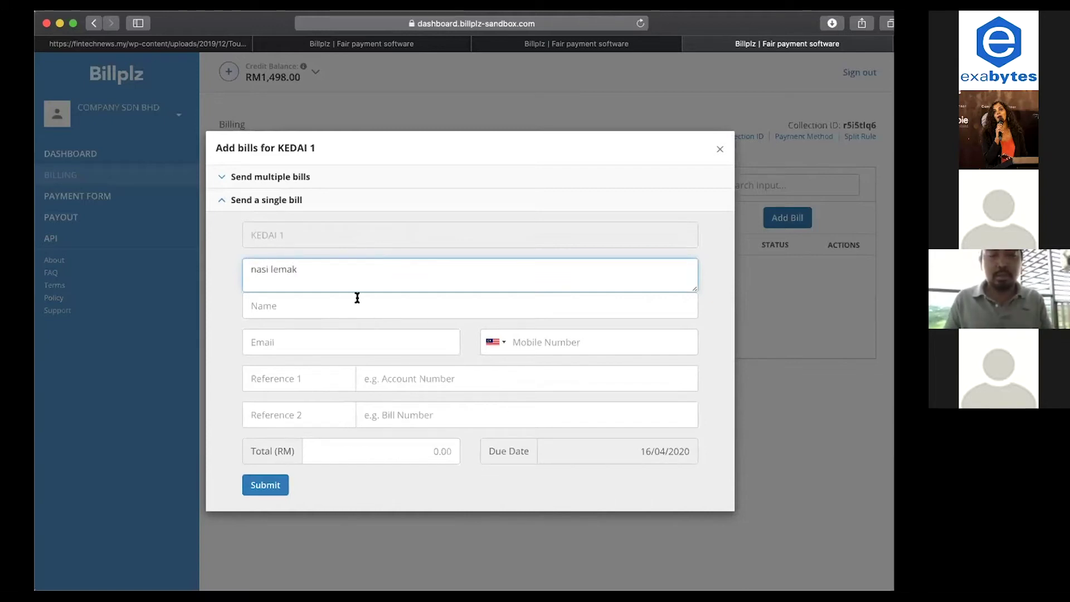
{"action": "left_click", "coordinate": [357, 298]}
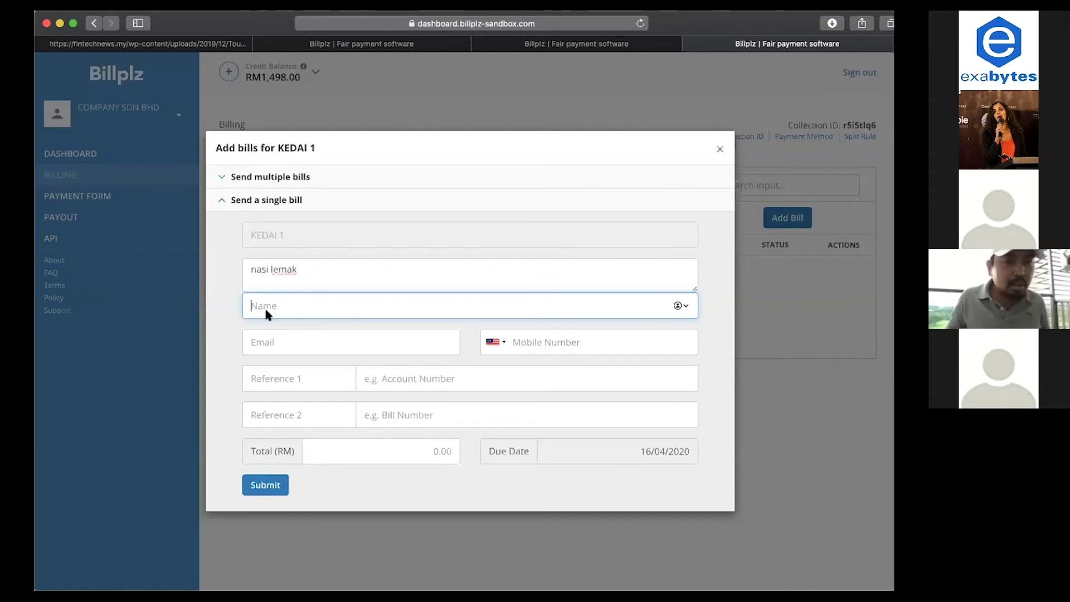
{"action": "left_click", "coordinate": [305, 345]}
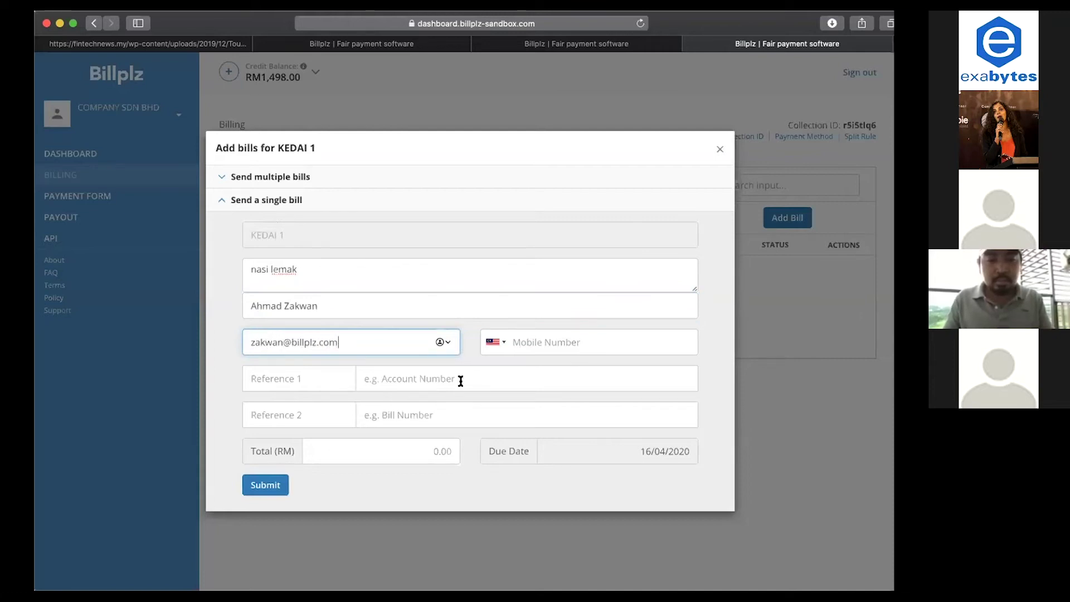
{"action": "left_click", "coordinate": [506, 340]}
{"action": "type", "text": "1"}
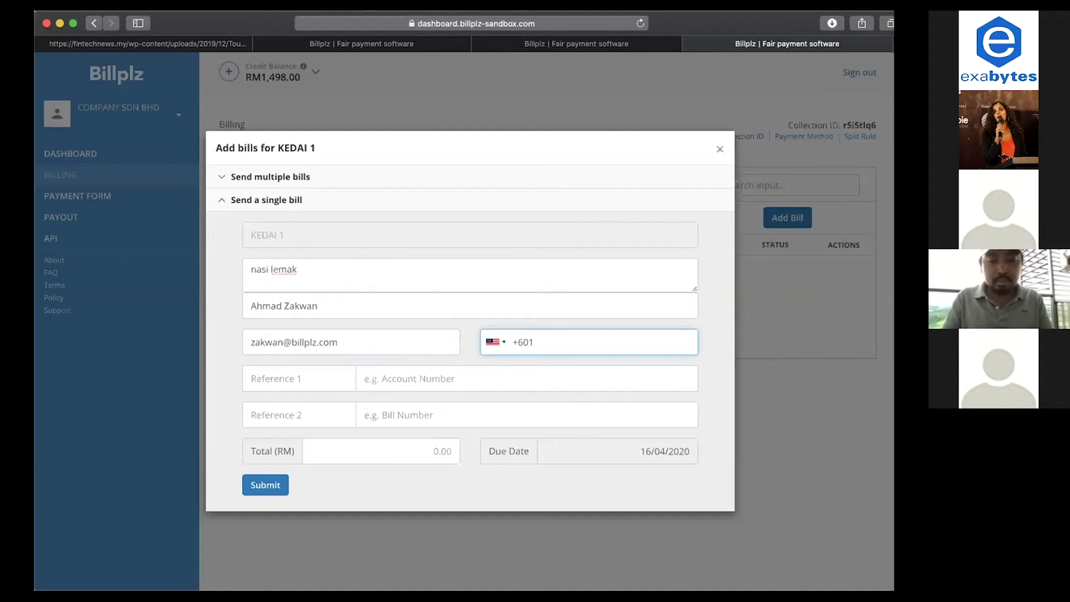
{"action": "key", "text": "BackSpace"}
{"action": "key", "text": "BackSpace"}
{"action": "key", "text": "BackSpace"}
{"action": "key", "text": "BackSpace"}
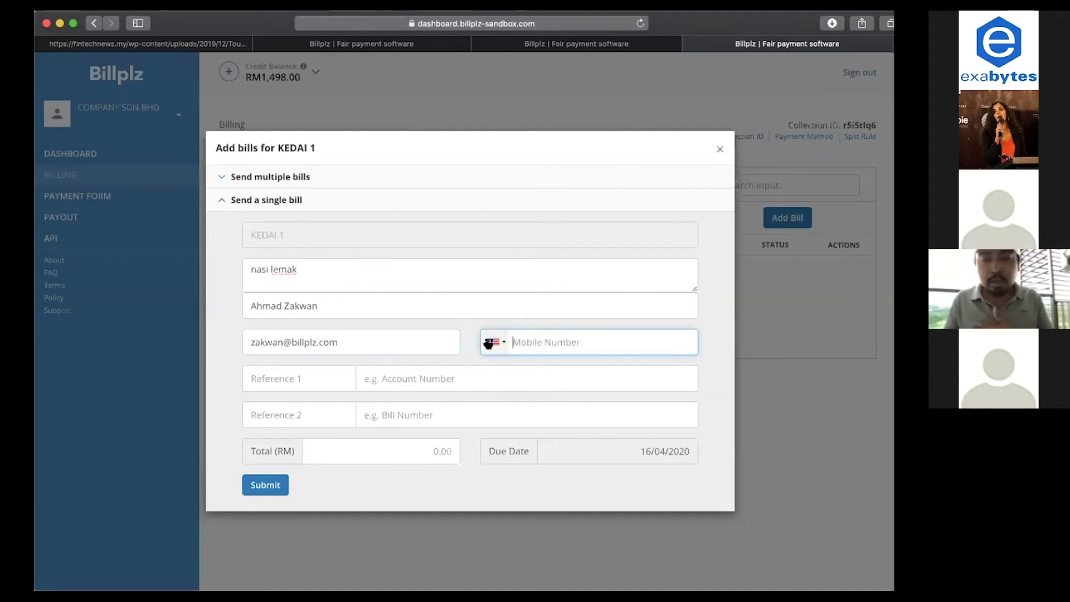
{"action": "left_click", "coordinate": [472, 341]}
{"action": "left_click", "coordinate": [531, 343]}
{"action": "key", "text": "BackSpace"}
{"action": "key", "text": "BackSpace"}
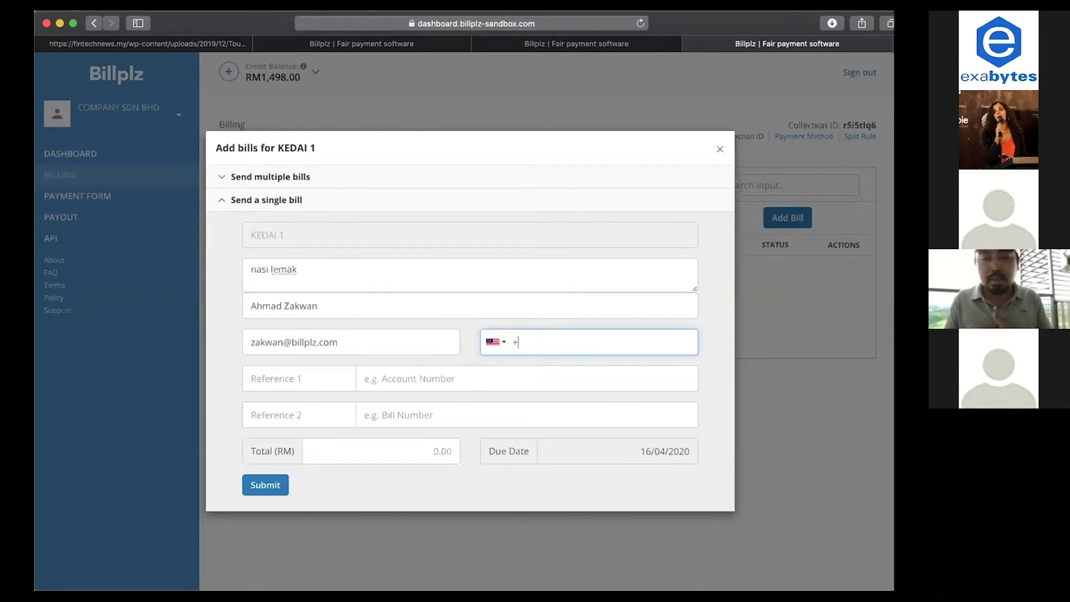
{"action": "key", "text": "BackSpace"}
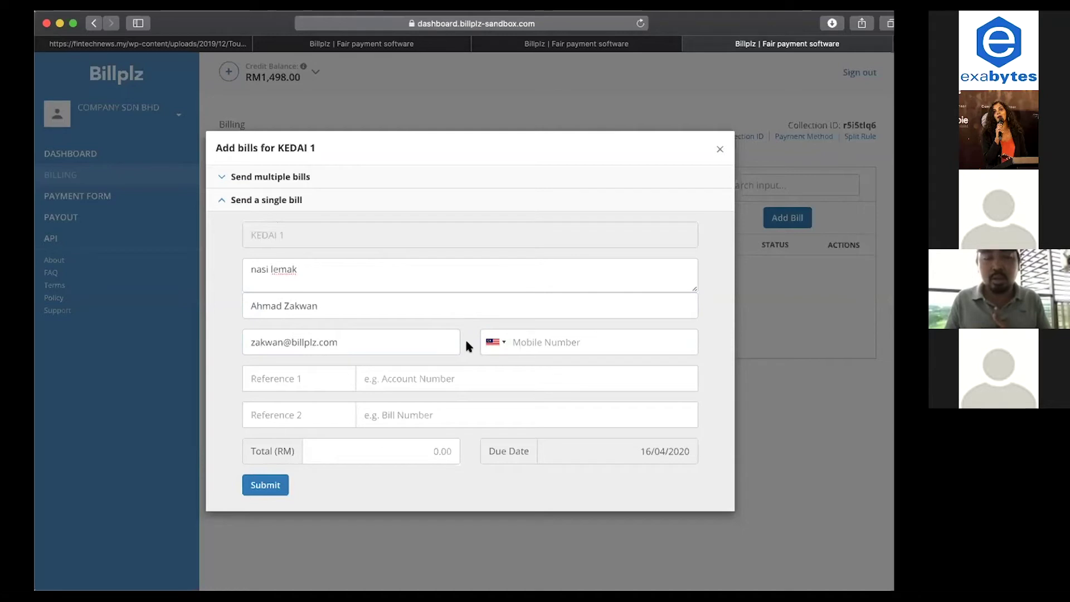
Set Reference 1 'nasi', Reference 2 '001' and total RM10, and submit the bill.
{"action": "left_click", "coordinate": [433, 372]}
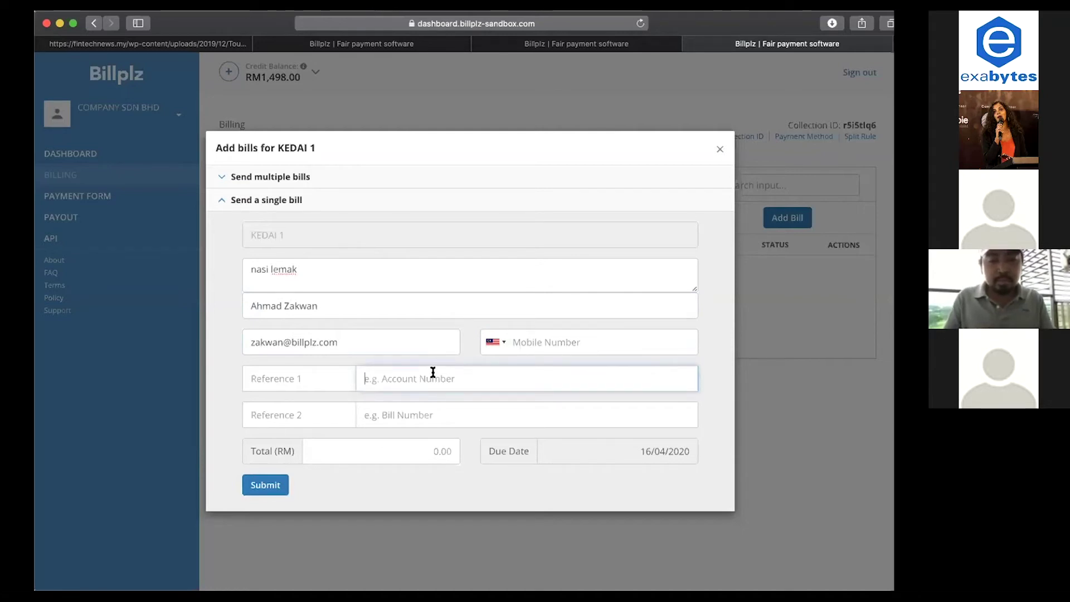
{"action": "type", "text": "nasi"}
{"action": "left_click", "coordinate": [431, 422]}
{"action": "type", "text": "001"}
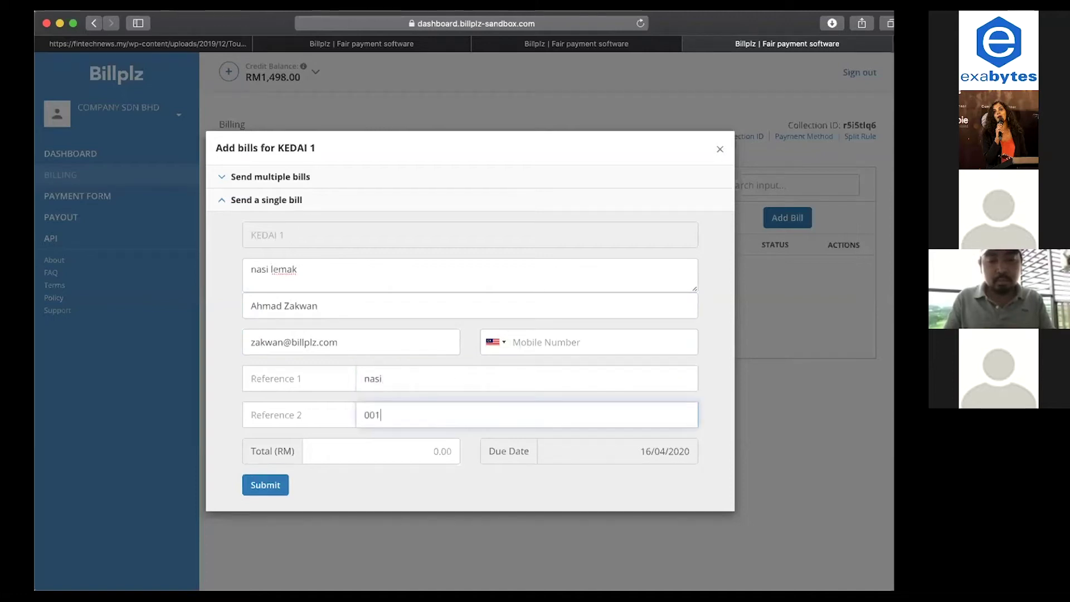
{"action": "left_click", "coordinate": [411, 448]}
{"action": "type", "text": "10"}
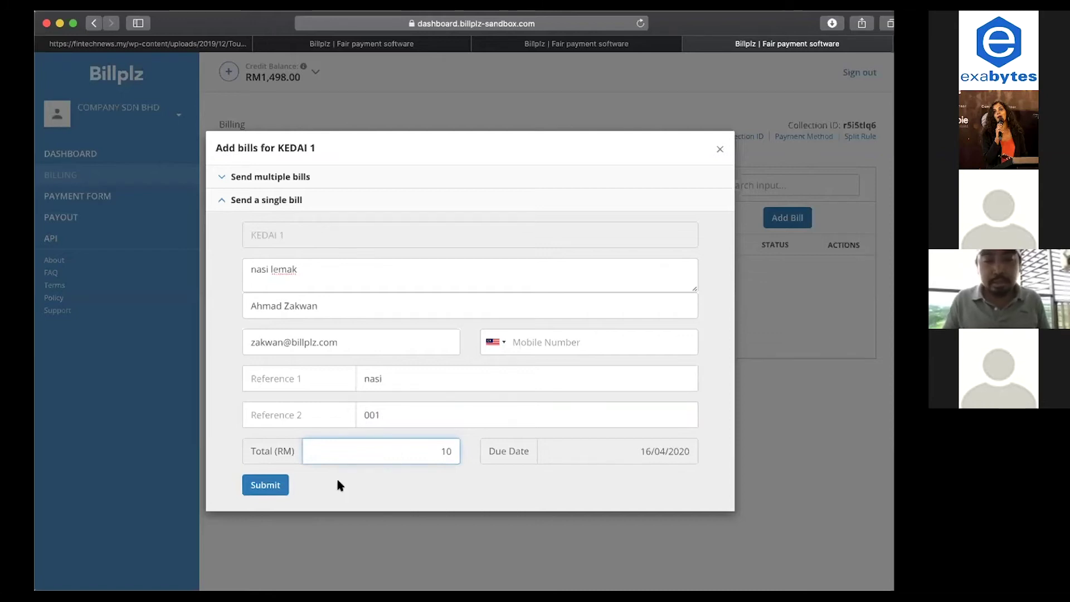
{"action": "left_click", "coordinate": [277, 485]}
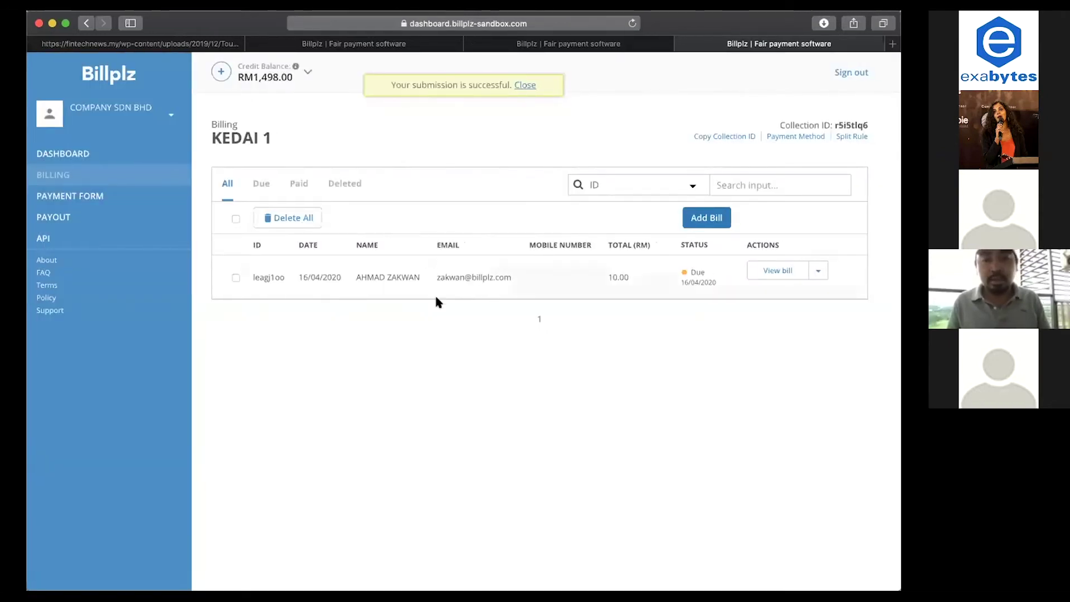
{"action": "scroll", "coordinate": [394, 300], "scroll_direction": "right", "scroll_amount": 2}
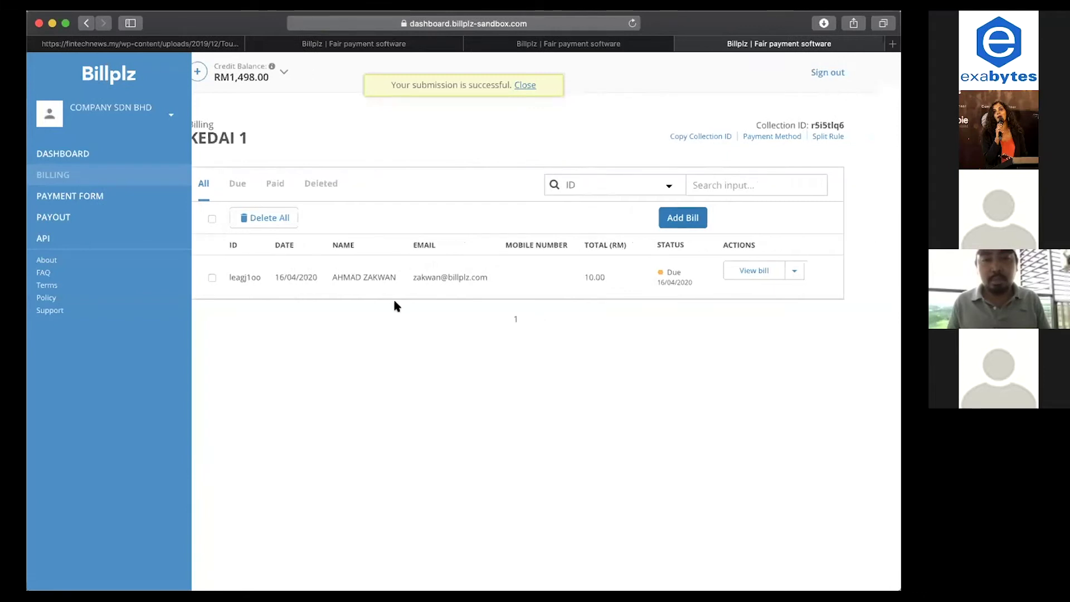
{"action": "left_click", "coordinate": [627, 48]}
Load Gmail and view the Billplz bill e-mail for KEDAI 1 totalling RM10.00.
{"action": "left_click", "coordinate": [580, 25]}
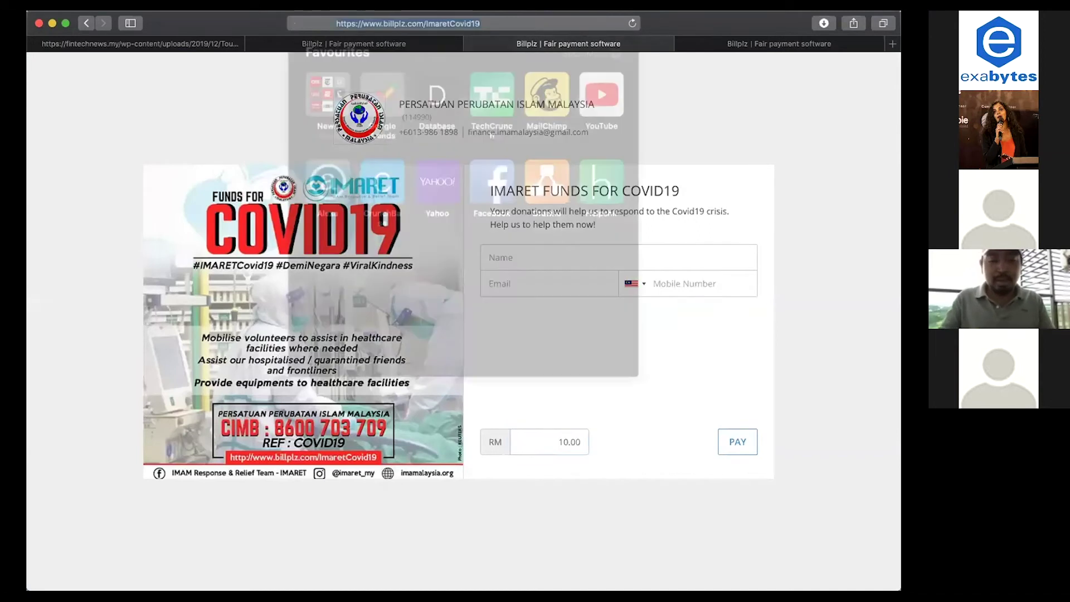
{"action": "type", "text": "gml"}
{"action": "key", "text": "BackSpace"}
{"action": "type", "text": "ail"}
{"action": "key", "text": "Return"}
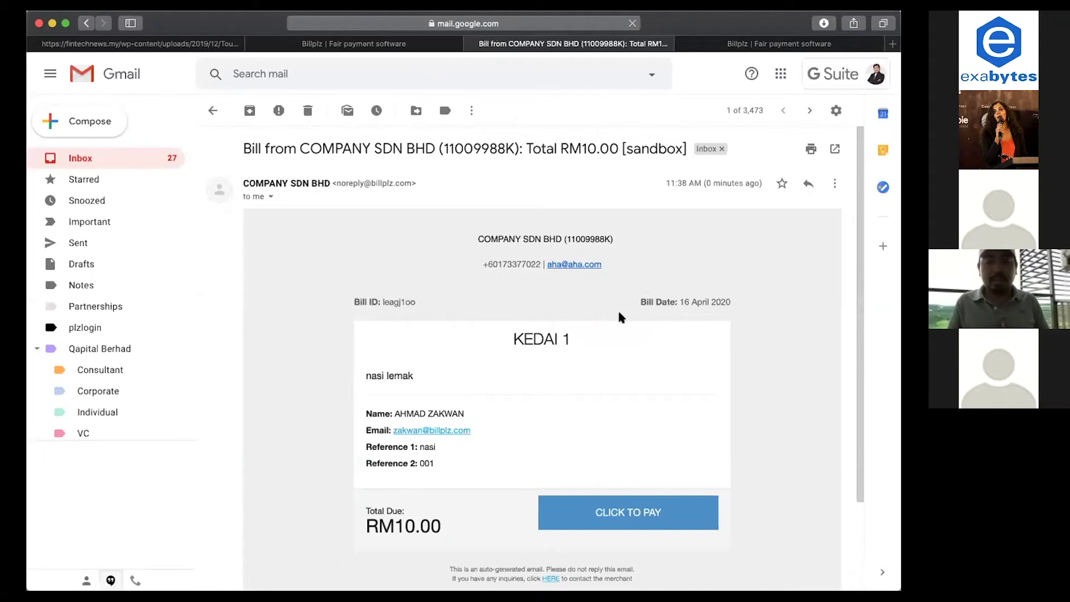
{"action": "scroll", "coordinate": [617, 308], "scroll_direction": "down", "scroll_amount": 4}
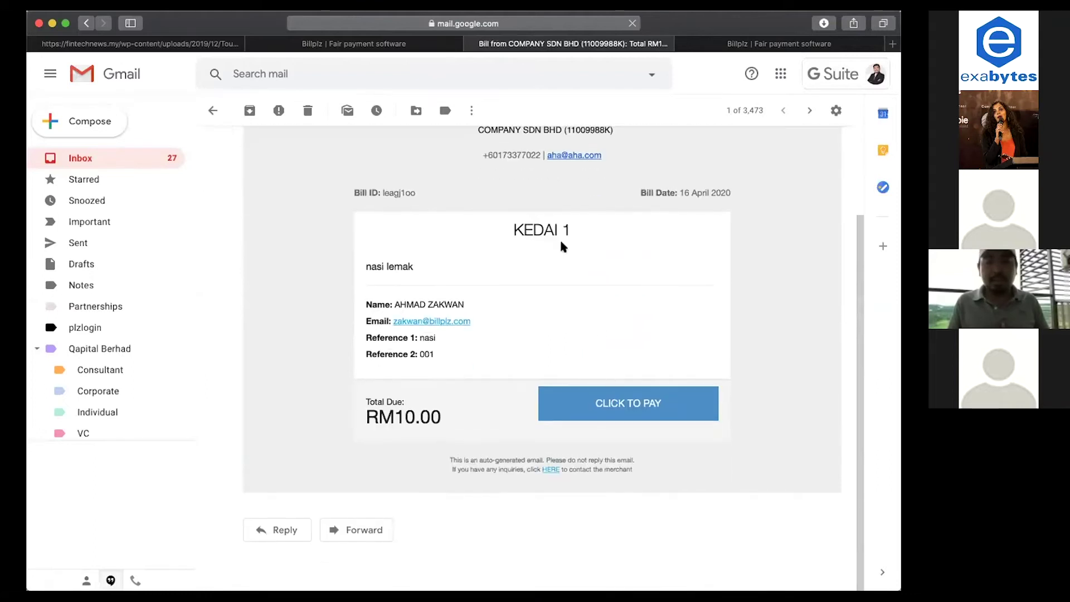
Pay the RM10.00 bill through the Billplz bank option with a simulated successful payment.
{"action": "left_click", "coordinate": [573, 400]}
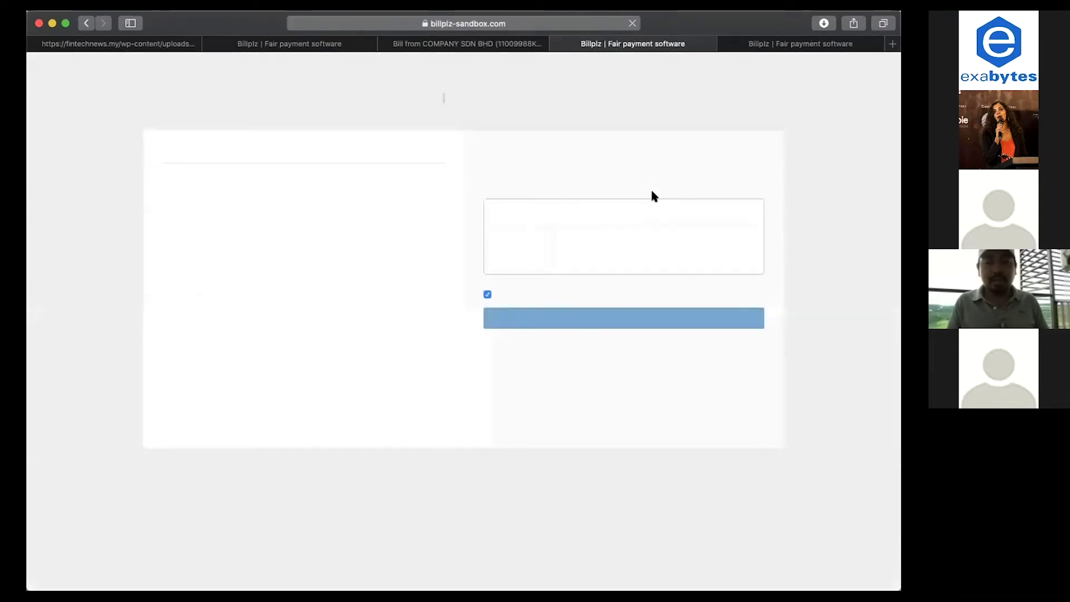
{"action": "left_click", "coordinate": [519, 240]}
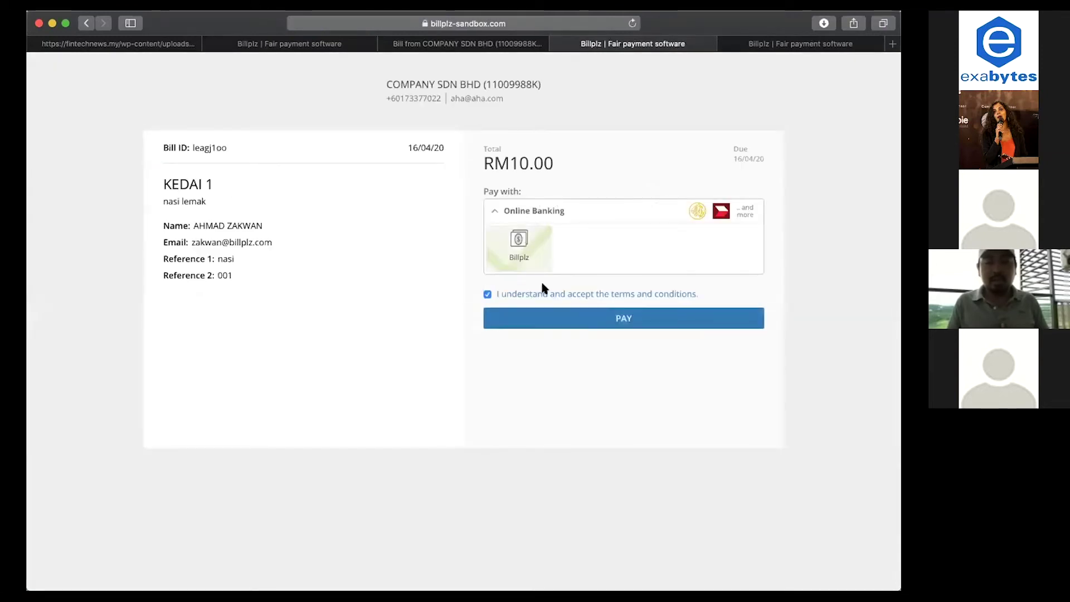
{"action": "left_click", "coordinate": [556, 317]}
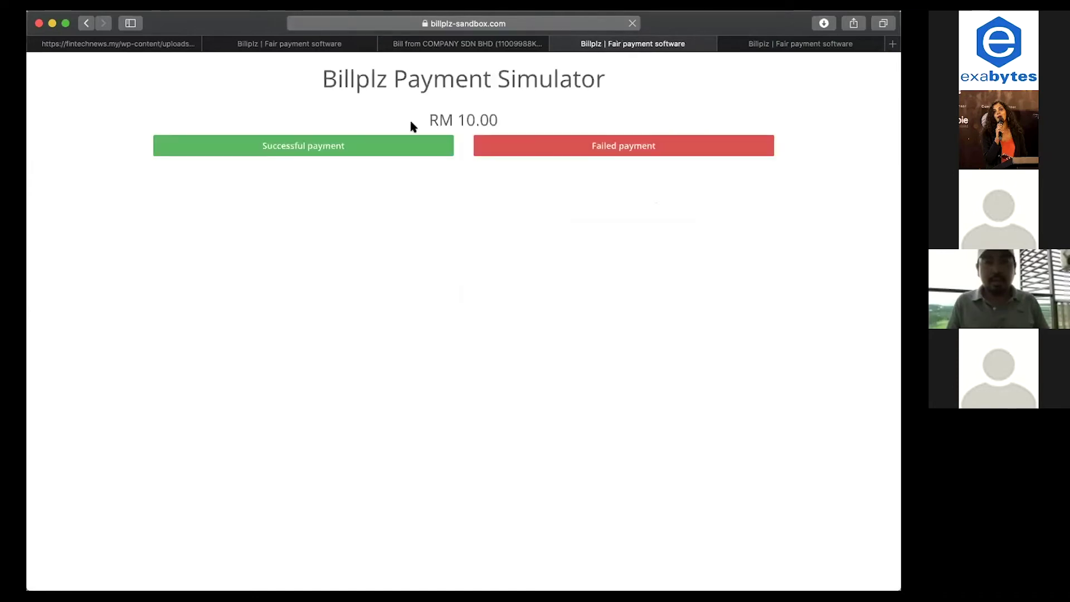
{"action": "left_click", "coordinate": [399, 142]}
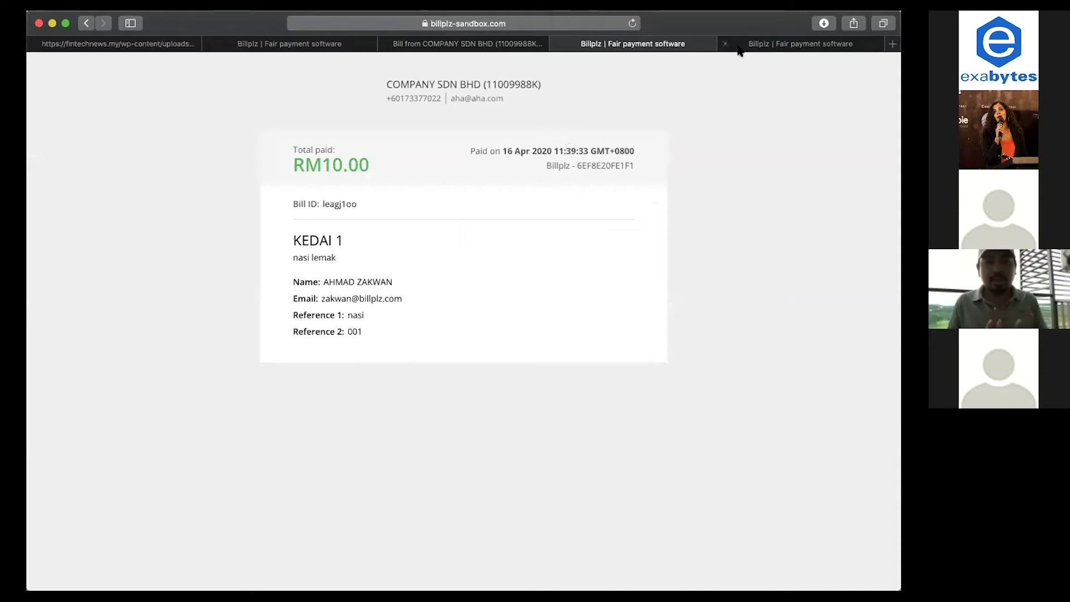
{"action": "left_click", "coordinate": [489, 49]}
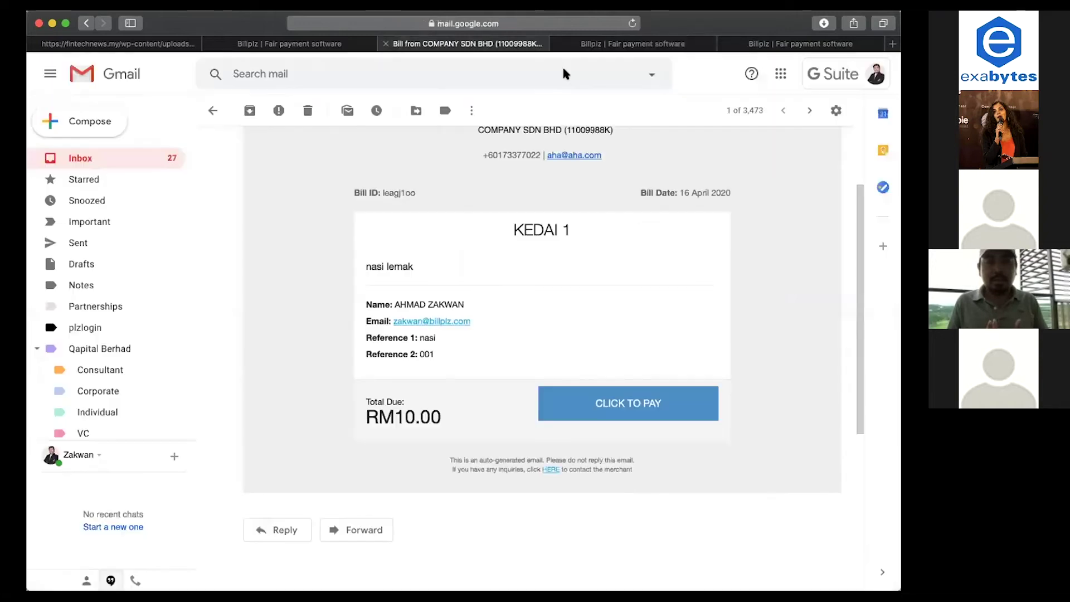
Confirm the KEDAI 1 bill shows Paid on the billing dashboard, then switch to the How Billing works slides.
{"action": "left_click", "coordinate": [644, 49]}
{"action": "left_click", "coordinate": [772, 44]}
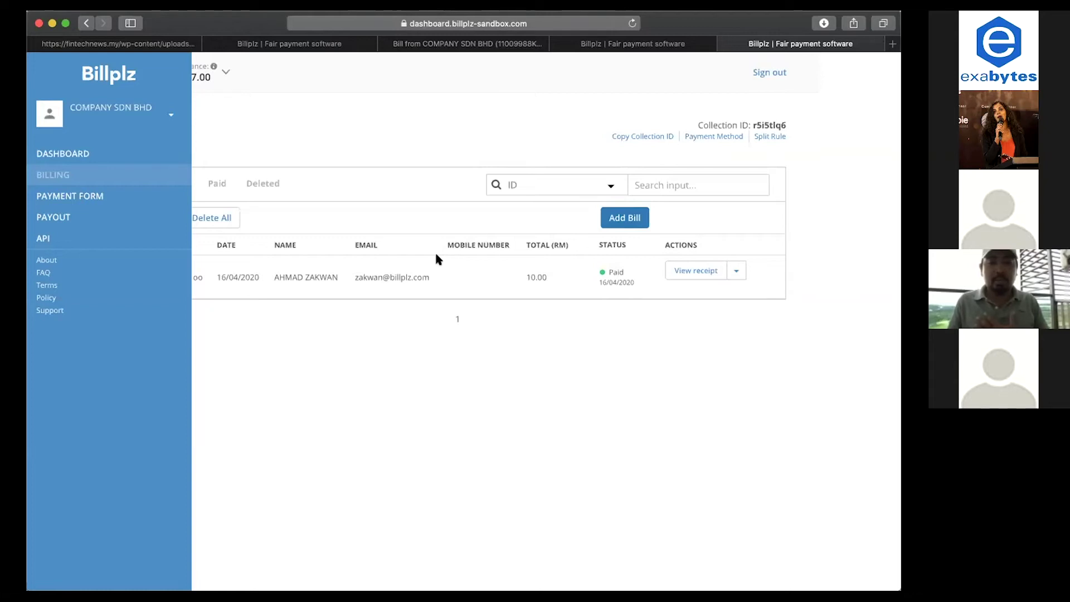
{"action": "key", "text": "super+Tab"}
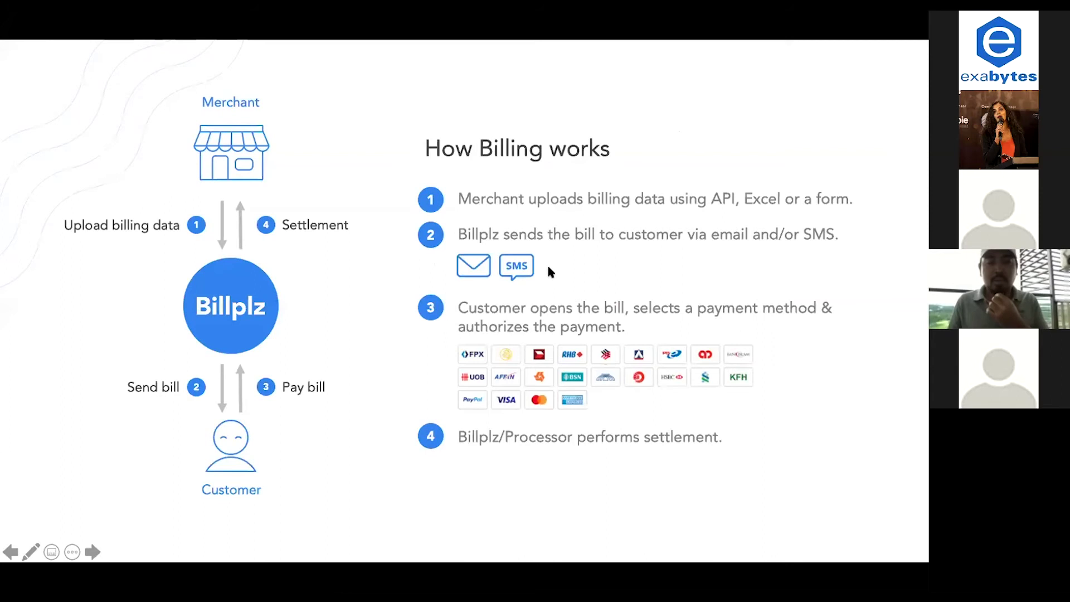